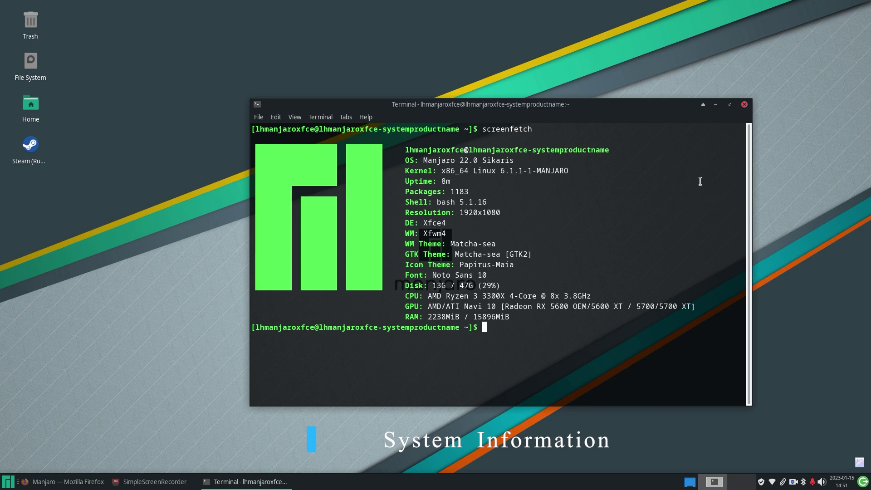
Minimize the terminal window and open About Xfce by searching the applications for "a"
left_click(715, 105)
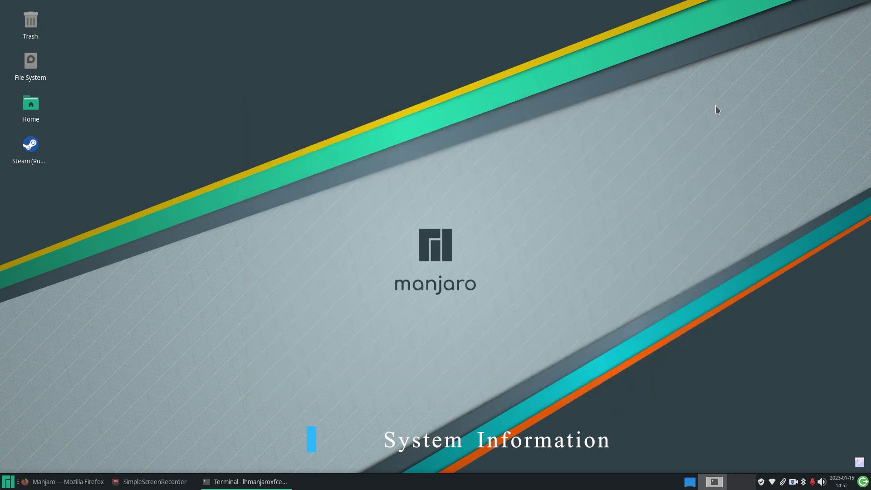
left_click(9, 480)
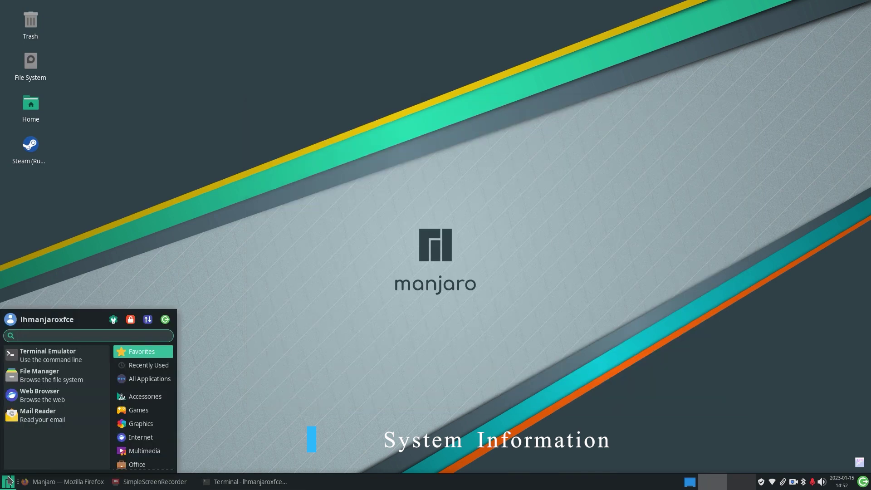
type("a")
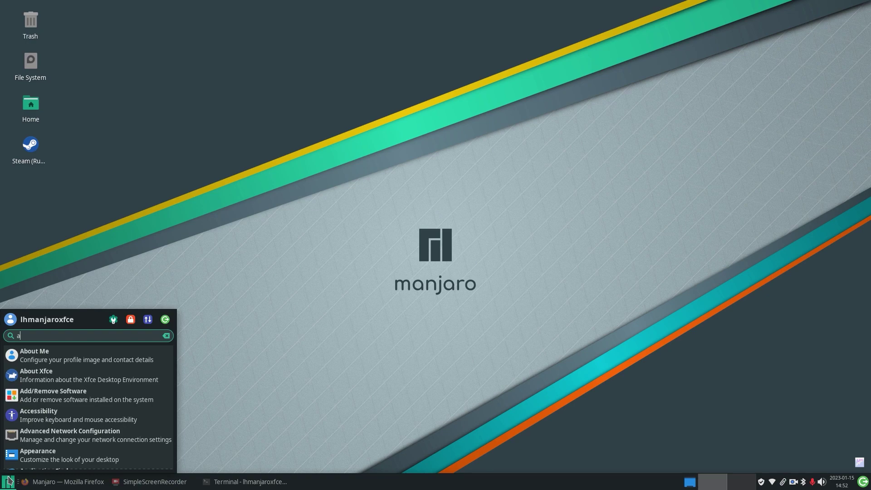
left_click(48, 379)
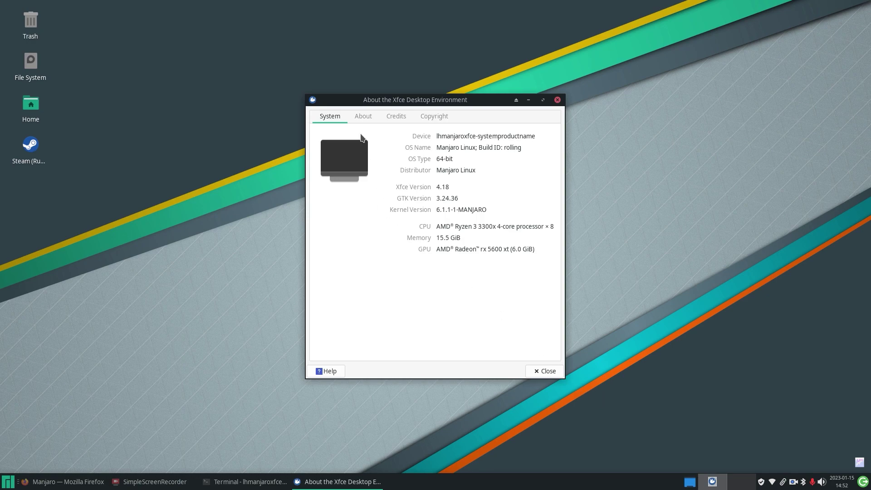
View the About, Credits and Copyright information of the Xfce desktop environment and close the window
left_click(363, 118)
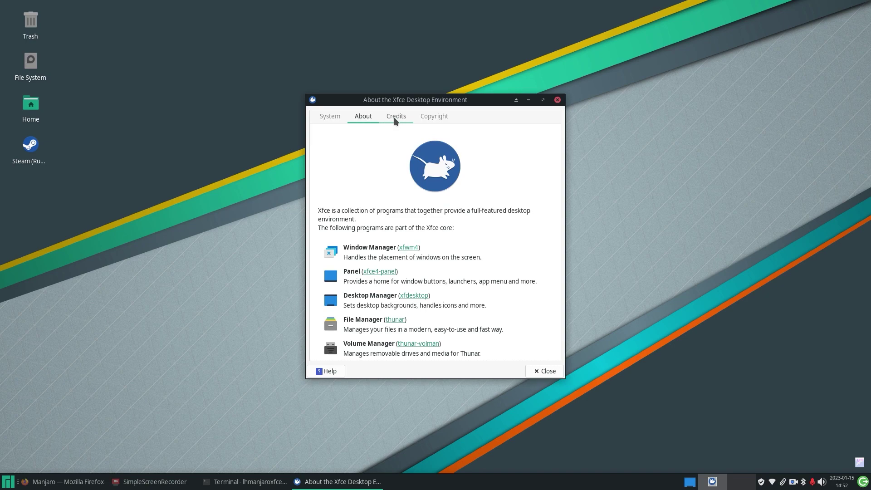
left_click(395, 118)
left_click(434, 118)
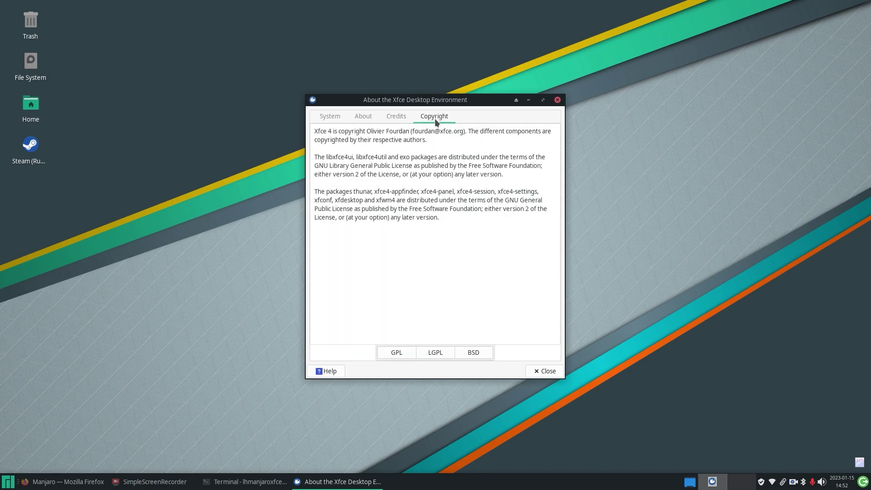
left_click(552, 376)
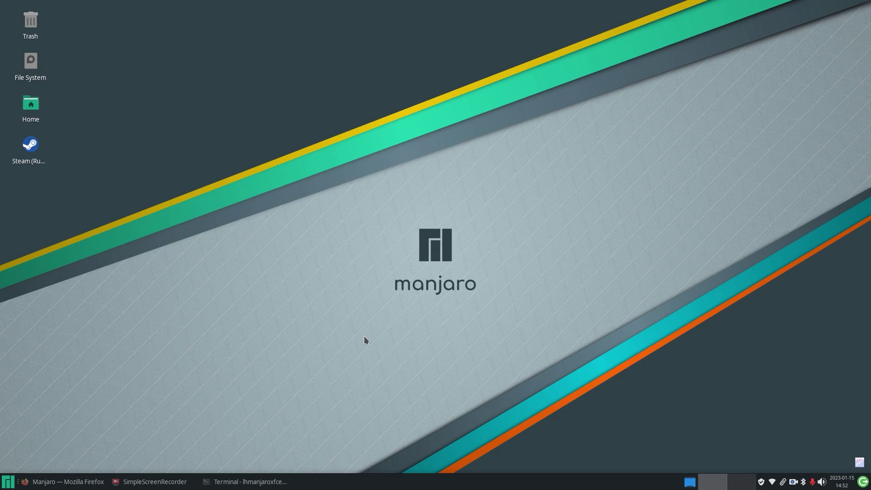
Open the applications menu and enlarge it in width and height so that all categories down to System fit
left_click(7, 482)
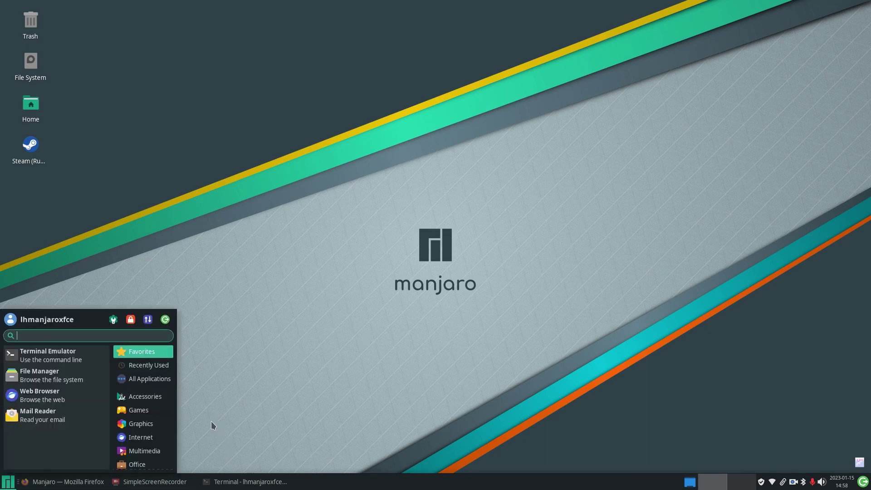
left_click_drag(175, 412, 278, 390)
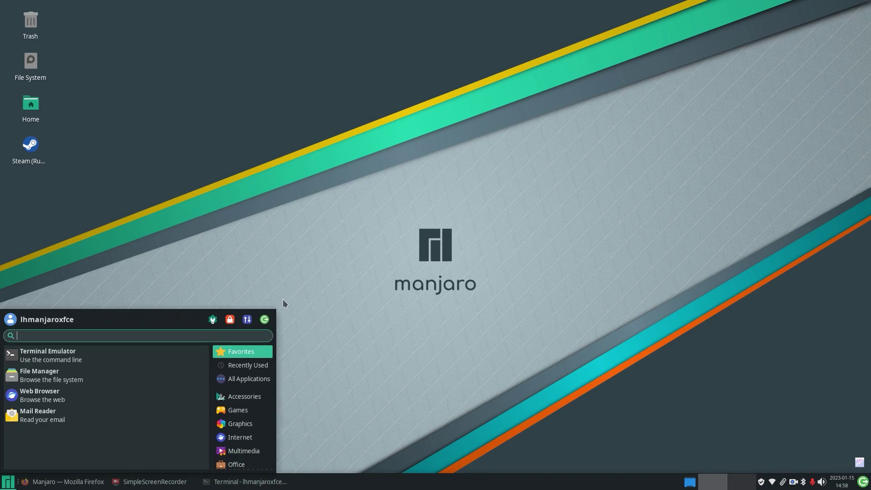
left_click_drag(278, 314, 340, 190)
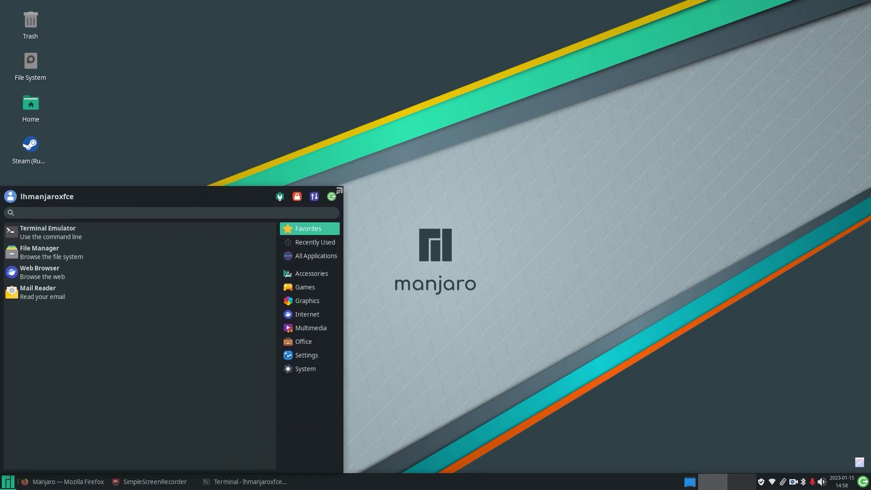
Browse the installed applications by category from Games through System and close the applications menu
left_click(311, 288)
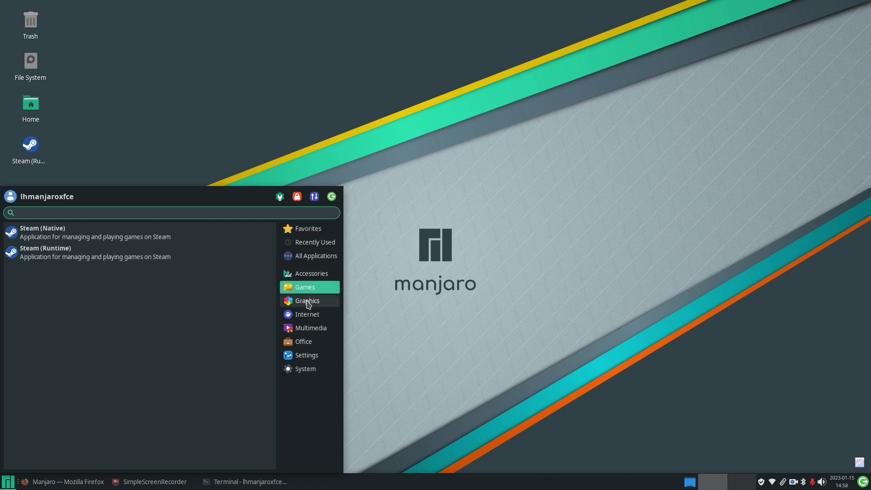
left_click(308, 304)
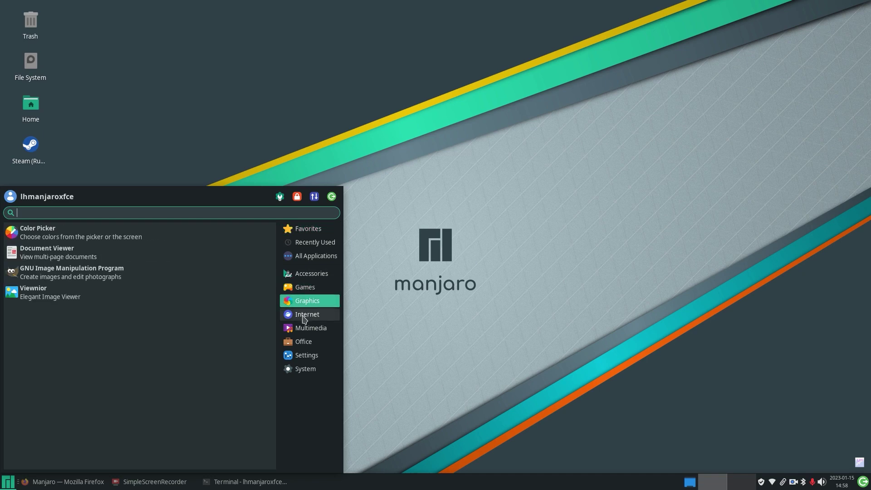
left_click(305, 315)
left_click(303, 331)
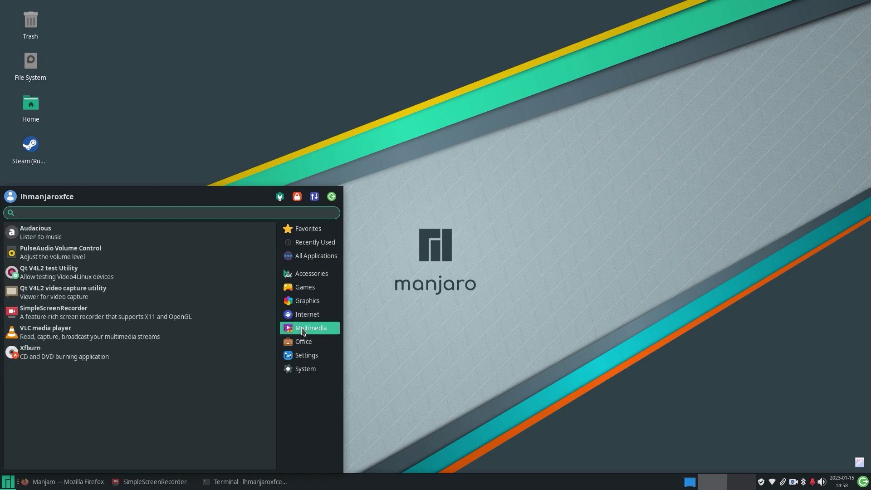
left_click(301, 345)
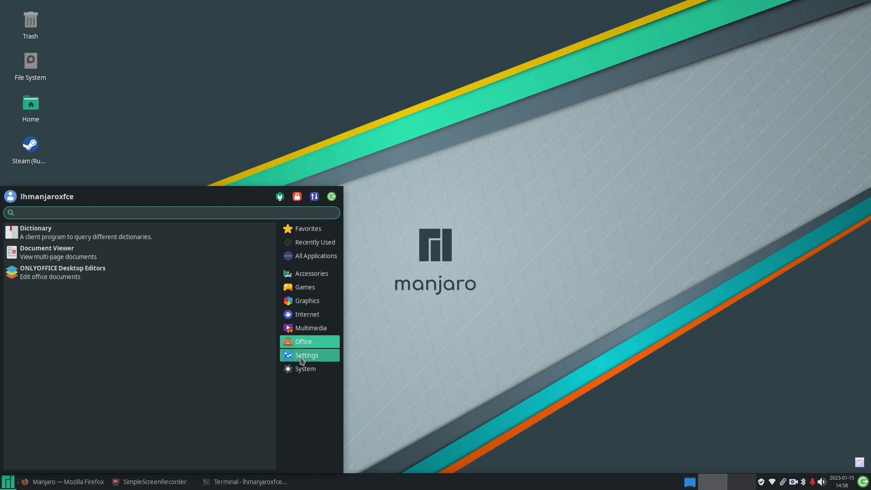
left_click(304, 357)
left_click(310, 371)
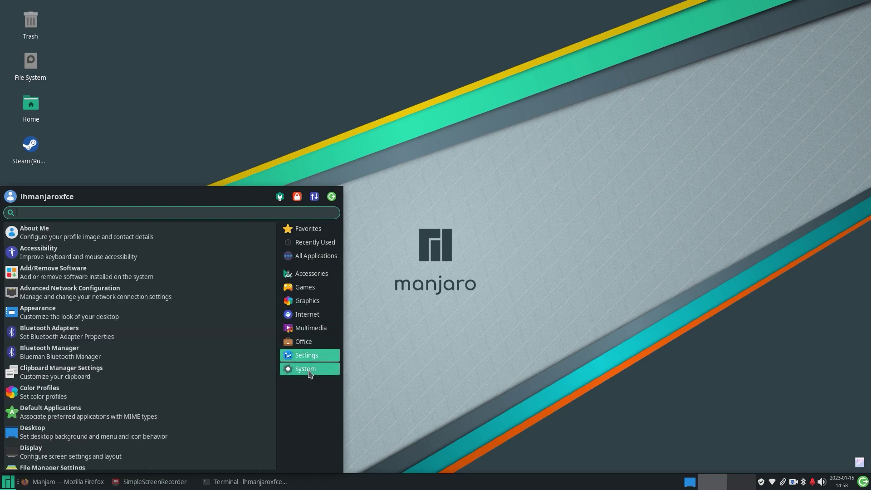
left_click(368, 208)
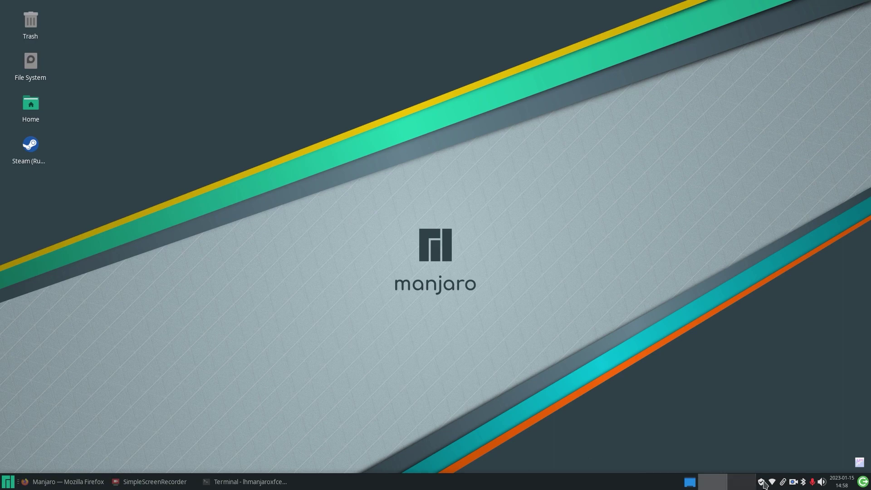
Open the Add/Remove Software manager from the system tray to view its package list, and close it
left_click(746, 484)
left_click(723, 486)
left_click(762, 484)
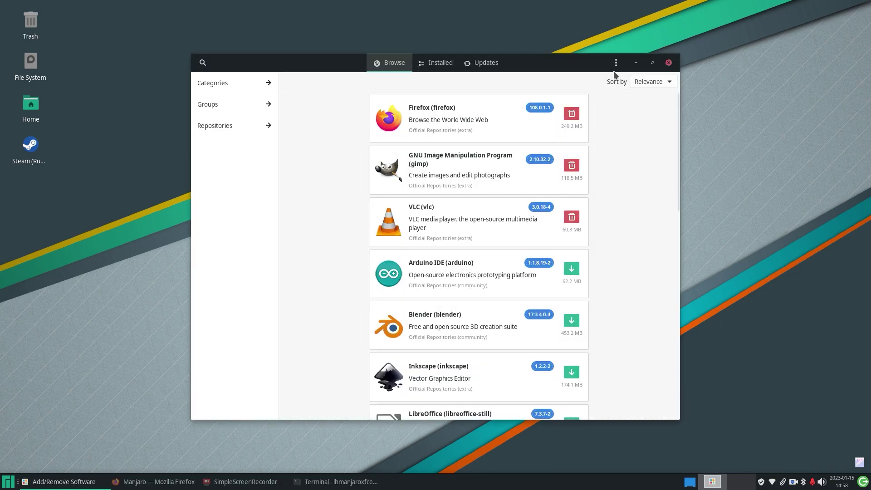
left_click(668, 63)
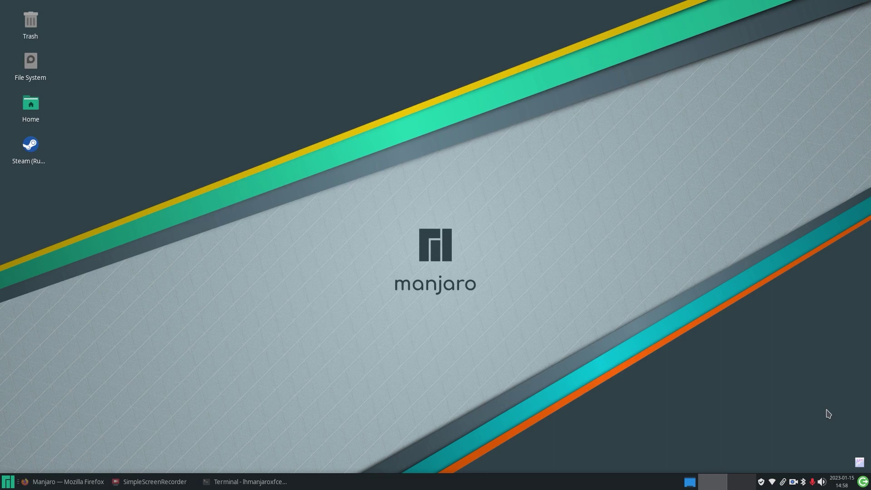
View the Bluetooth Devices window and the audio volume controls from the system tray, closing each one
left_click(804, 483)
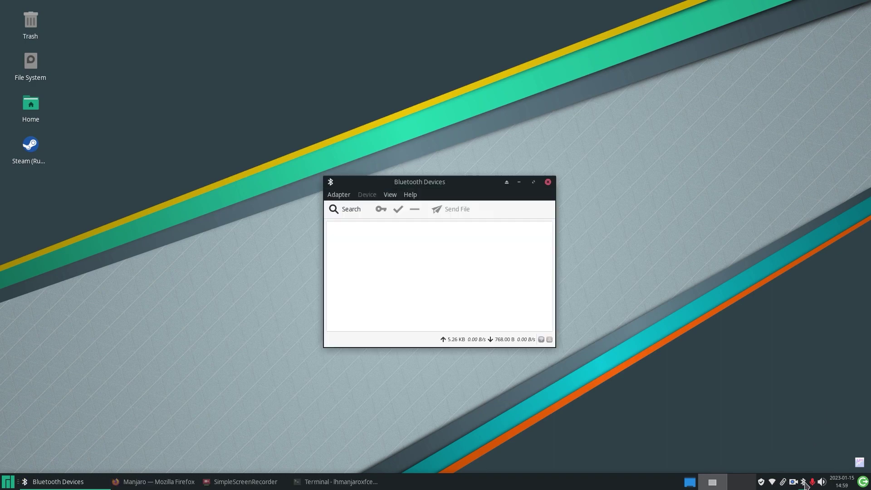
left_click(549, 182)
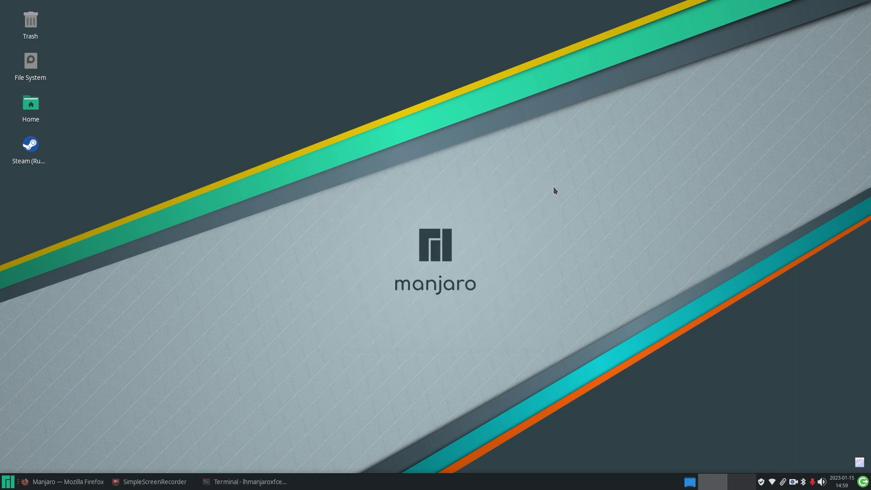
left_click(824, 483)
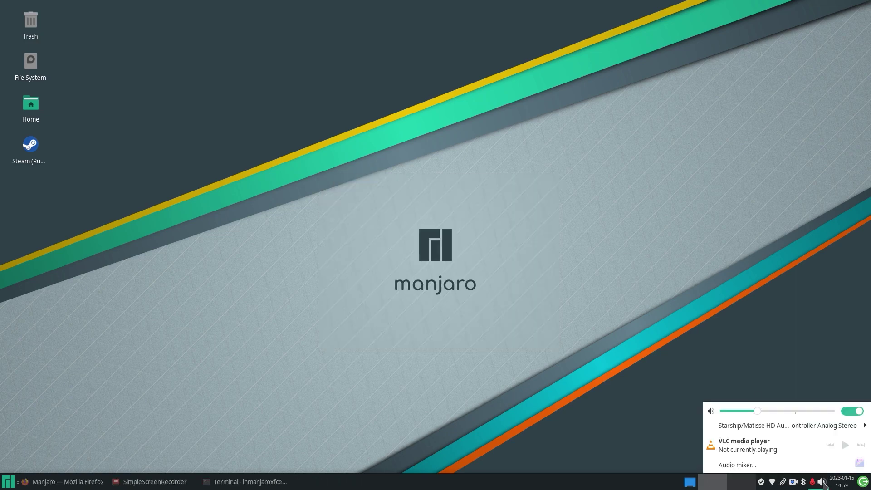
left_click(823, 483)
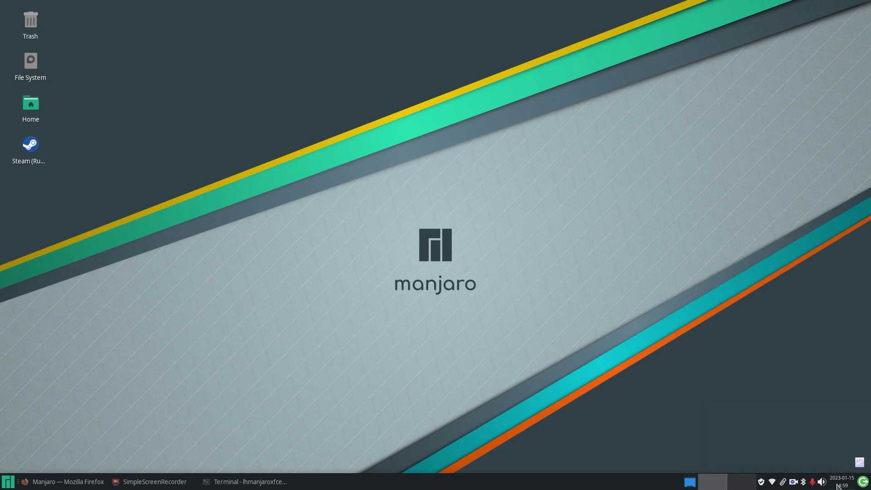
View the clock's calendar and the log-out options, and cancel without ending the session
left_click(841, 484)
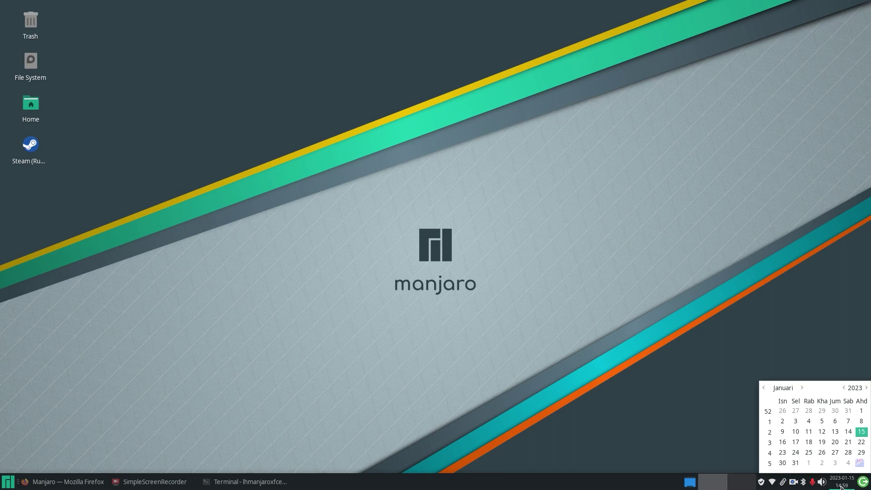
left_click(841, 484)
left_click(864, 483)
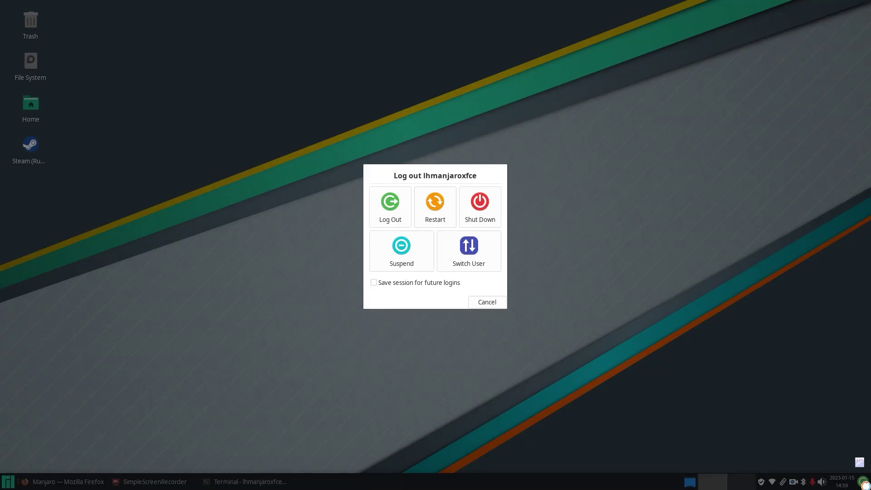
left_click(492, 303)
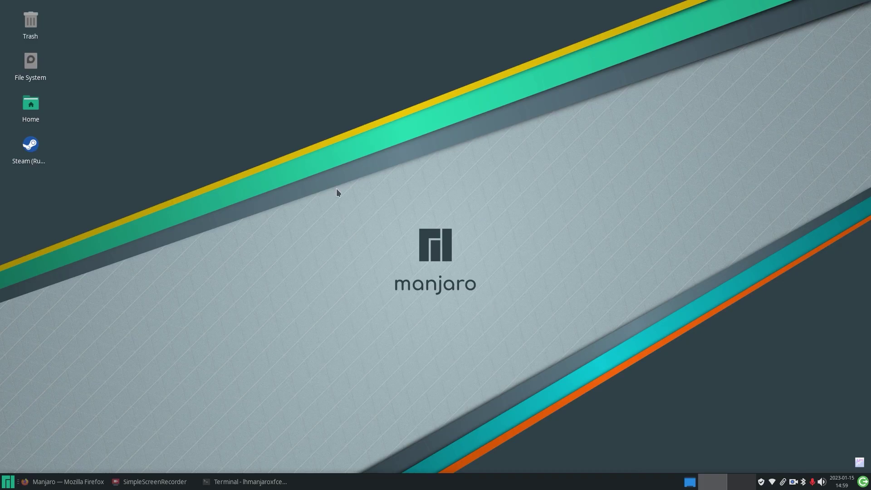
Examine the desktop's context options and its applications list, opening and closing About Xfce from there
right_click(366, 154)
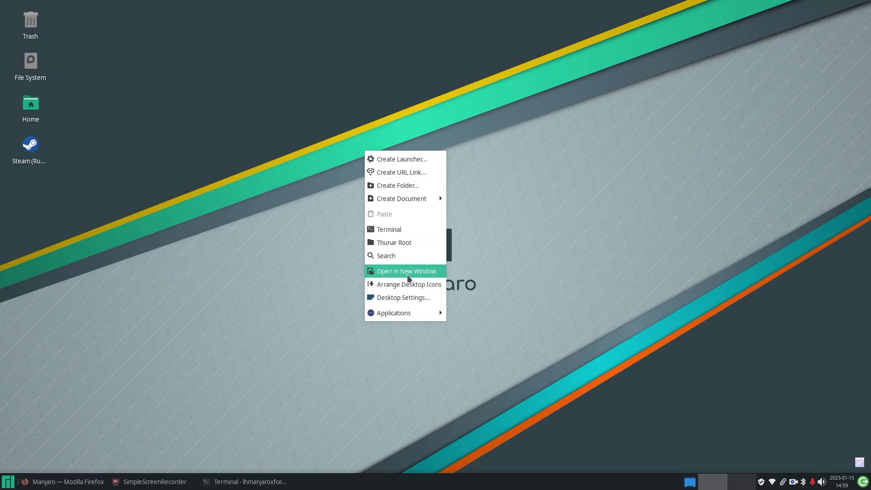
mouse_move(413, 315)
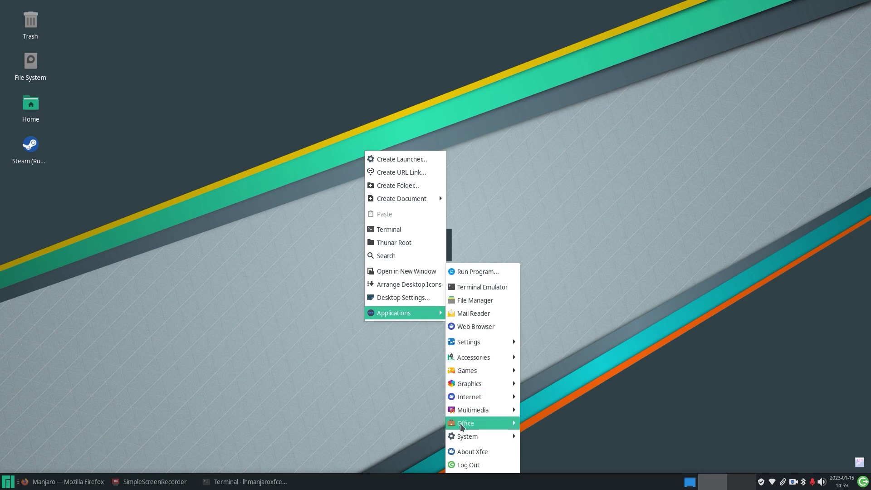
left_click(493, 452)
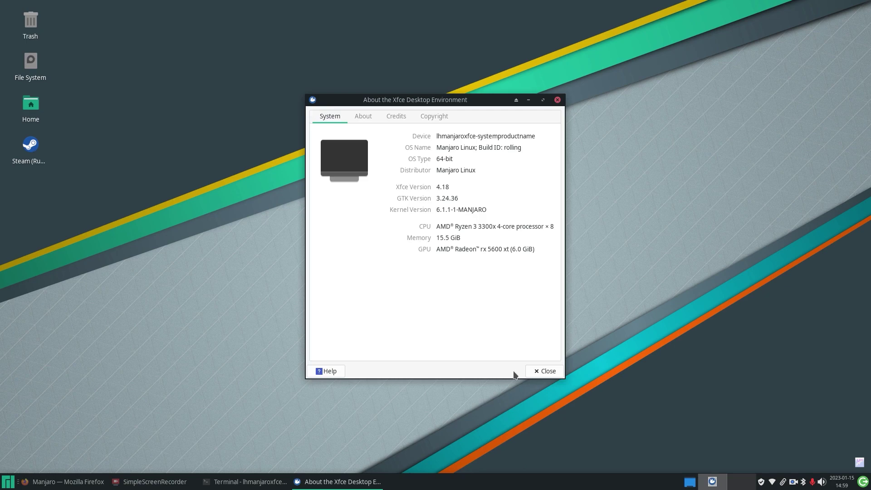
left_click(558, 100)
right_click(303, 97)
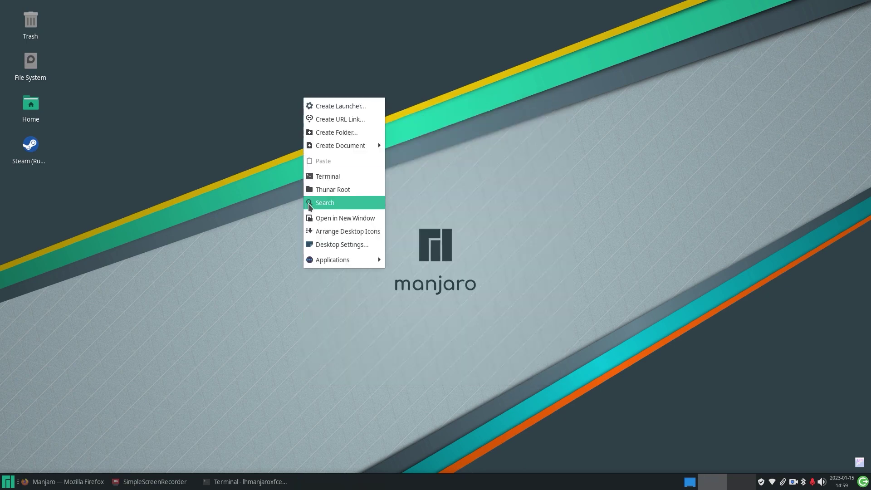
mouse_move(322, 265)
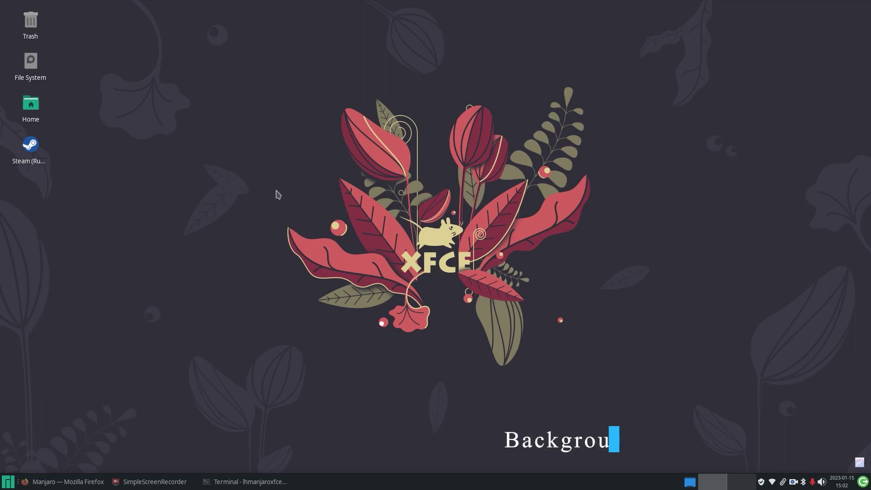
Open the desktop settings, apply the teal particle-wave wallpaper and hide the window briefly to preview it
right_click(265, 148)
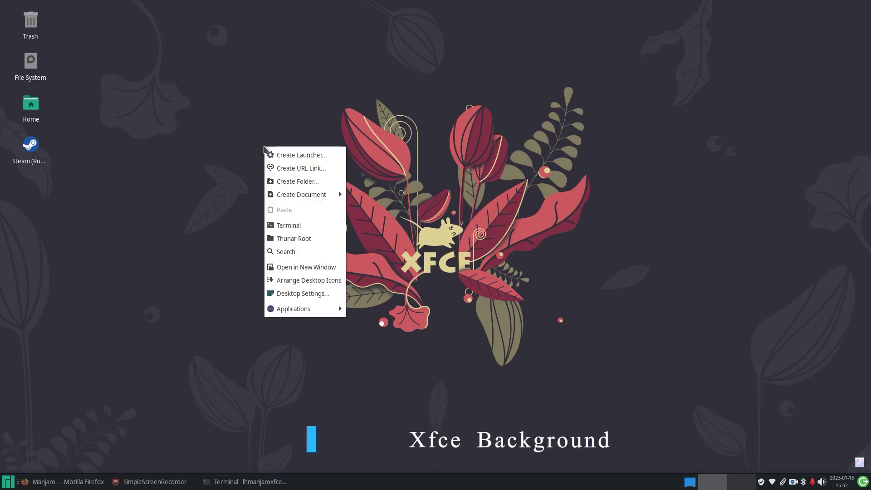
left_click(311, 294)
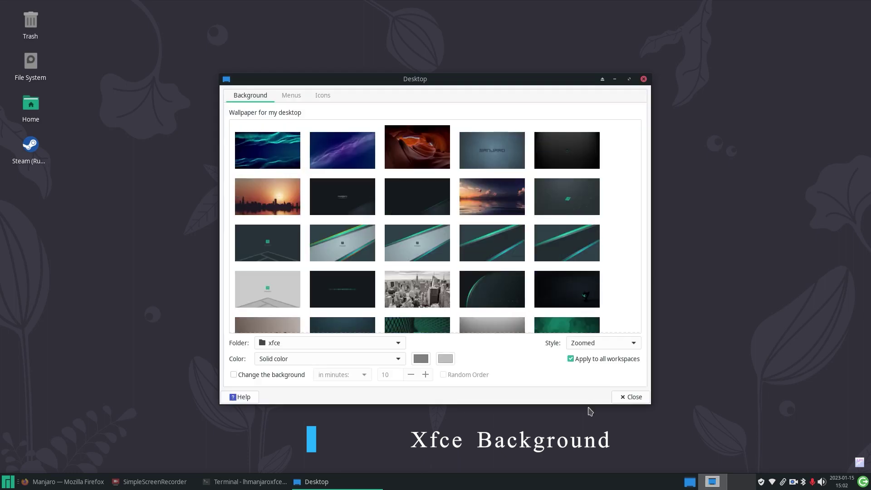
left_click(284, 150)
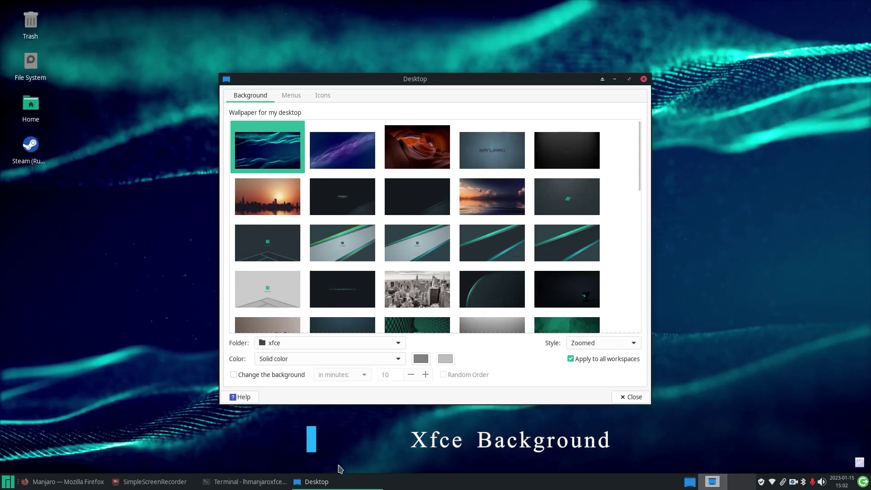
left_click(339, 484)
left_click(339, 484)
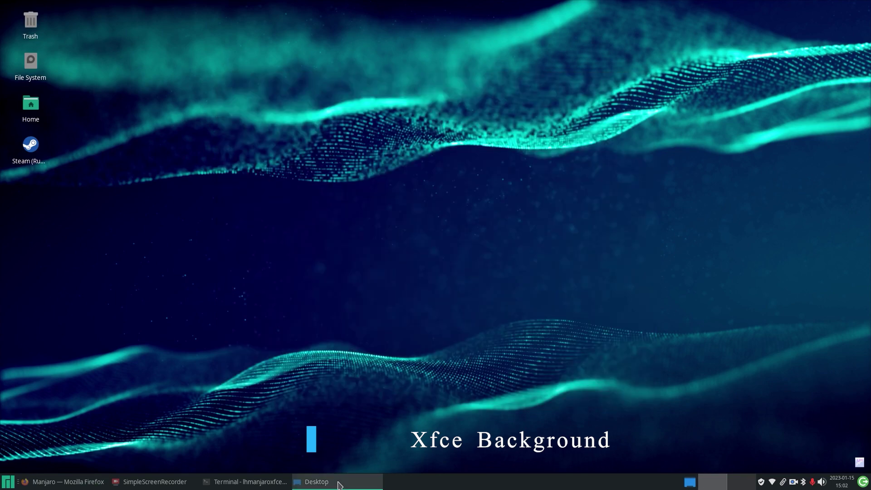
Apply the purple particle-wave wallpaper and the sunset sea wallpaper in turn, hiding the settings window briefly to preview each
left_click(338, 165)
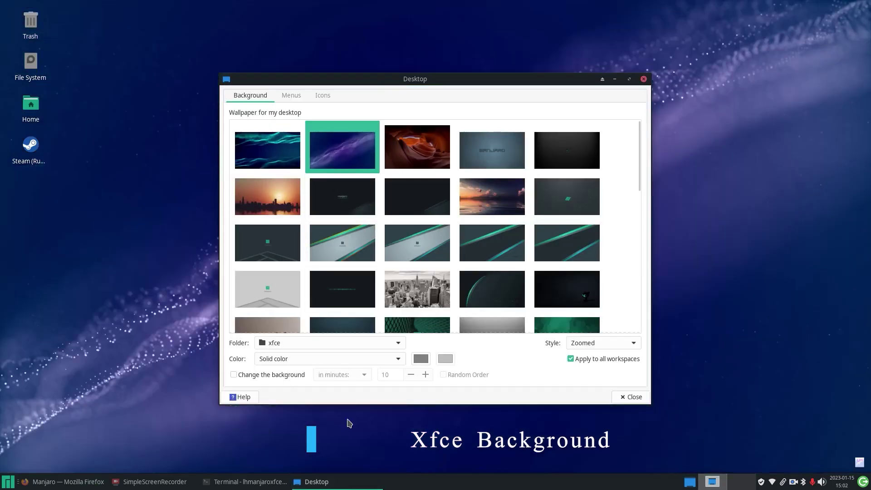
left_click(353, 483)
left_click(353, 484)
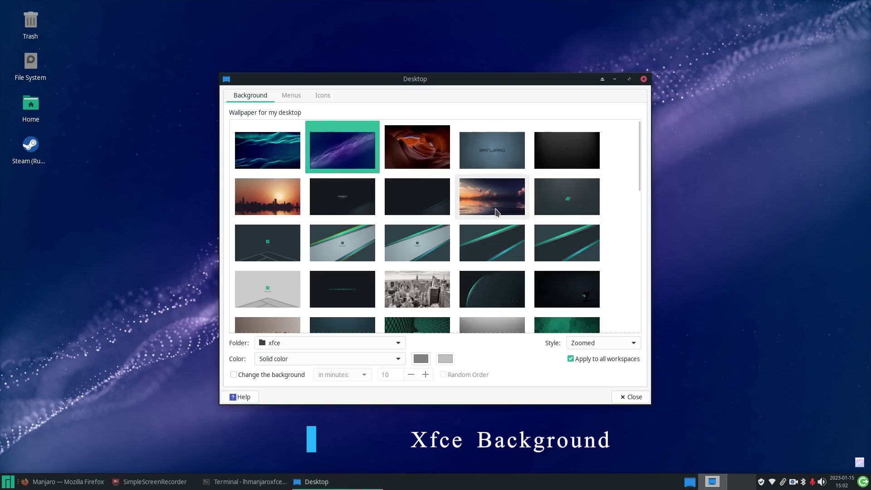
left_click(508, 197)
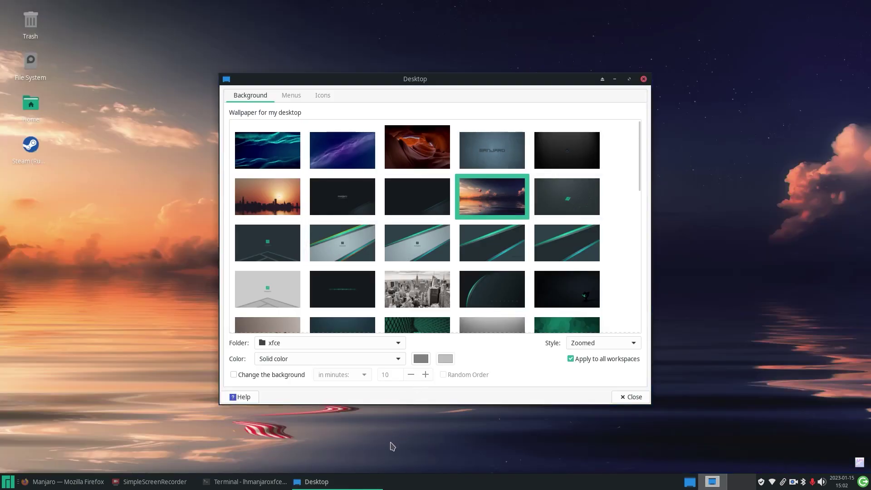
left_click(365, 485)
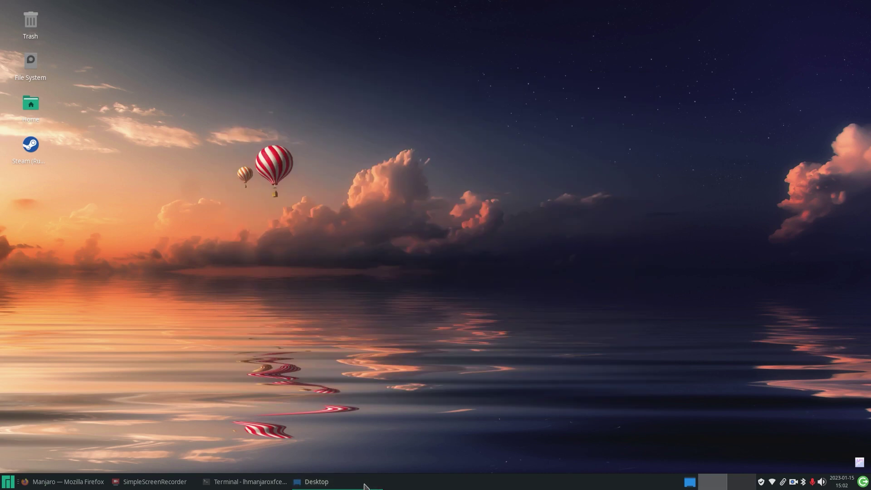
left_click(364, 487)
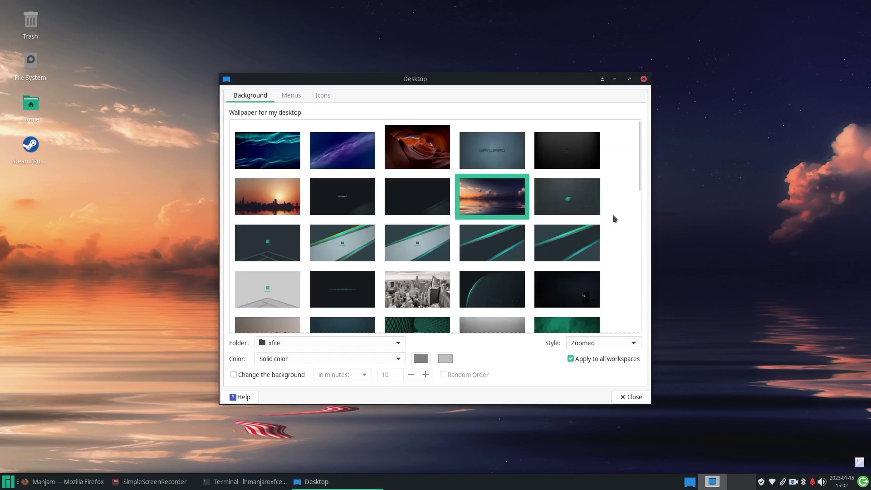
Apply the dark striped wallpaper, followed by the paper-cut Manjaro mountain wallpaper, previewing each on the clear desktop
scroll(613, 217, "down", 1)
scroll(613, 219, "down", 5)
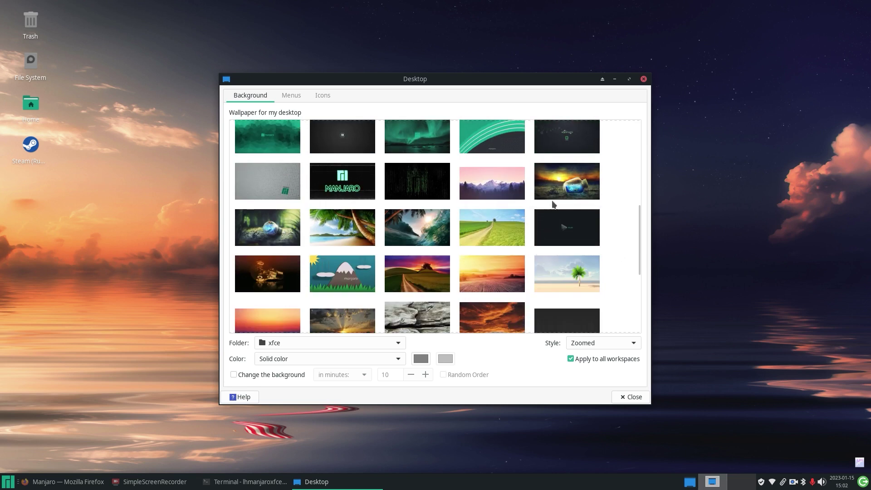
left_click(572, 245)
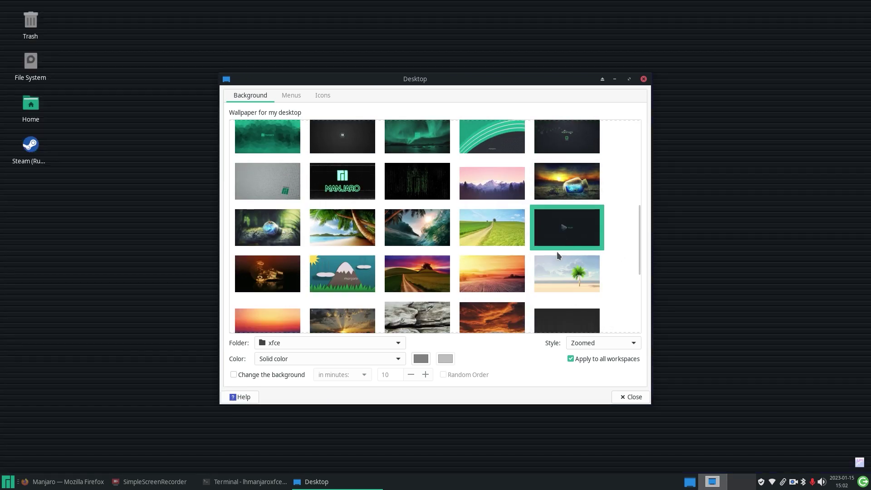
left_click(340, 484)
left_click(341, 484)
left_click(370, 288)
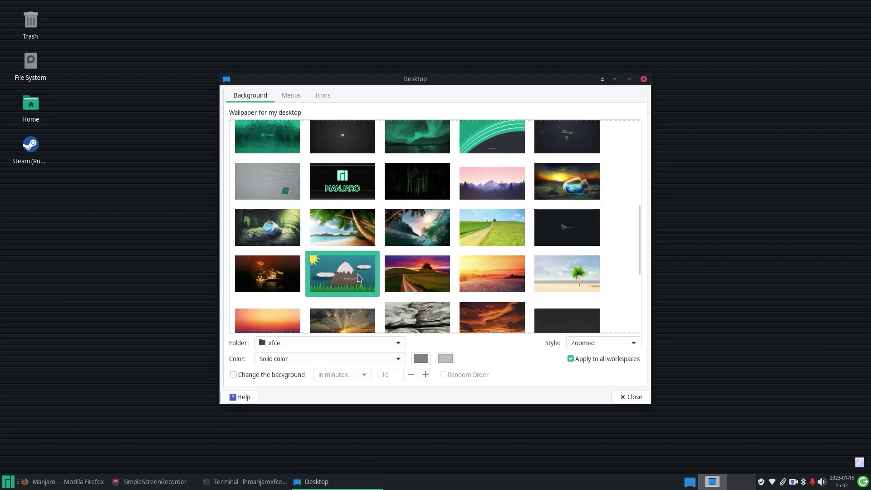
left_click(355, 483)
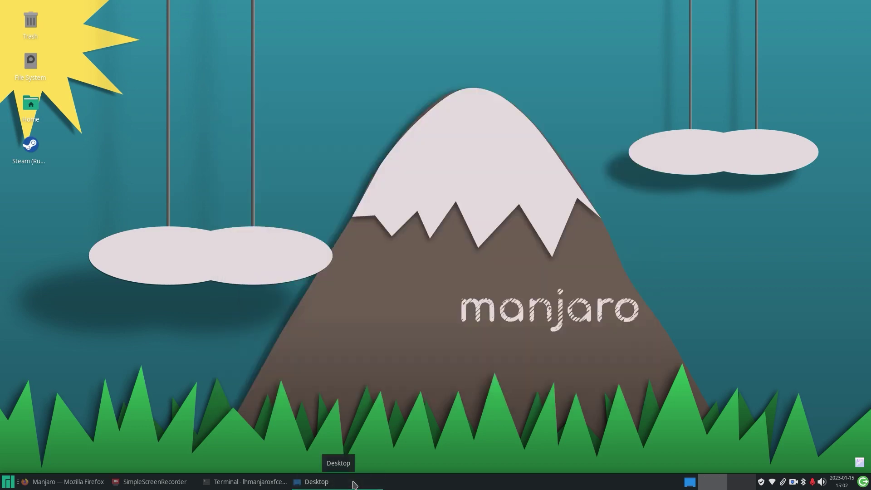
left_click(355, 484)
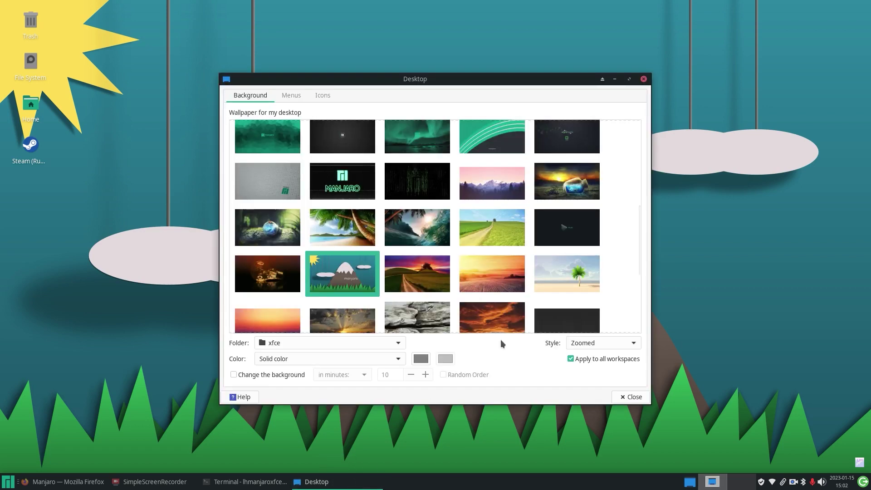
Apply the charcoal wallpaper with the green Manjaro logo and the blue petal mouse wallpaper in turn, previewing each full screen
scroll(612, 271, "down", 5)
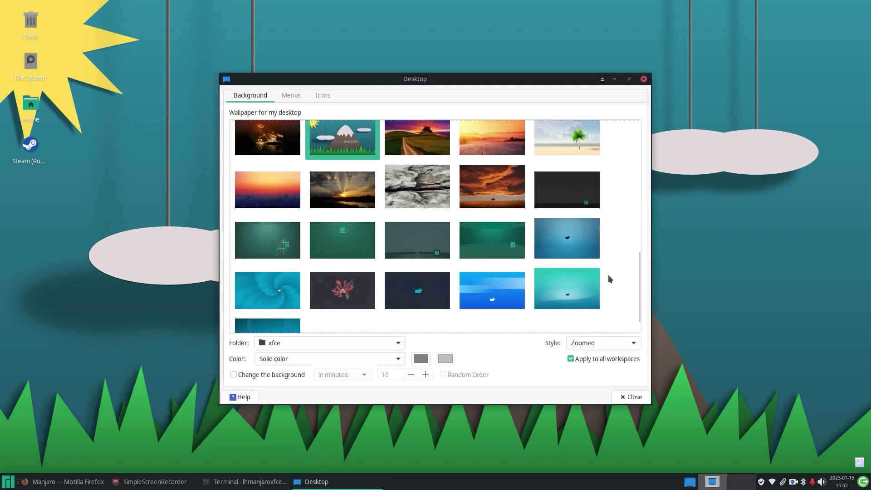
left_click(560, 179)
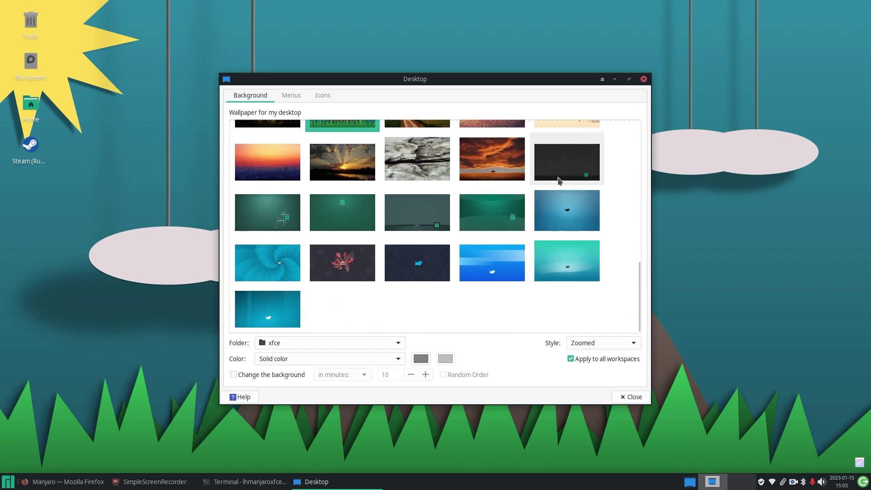
left_click(334, 482)
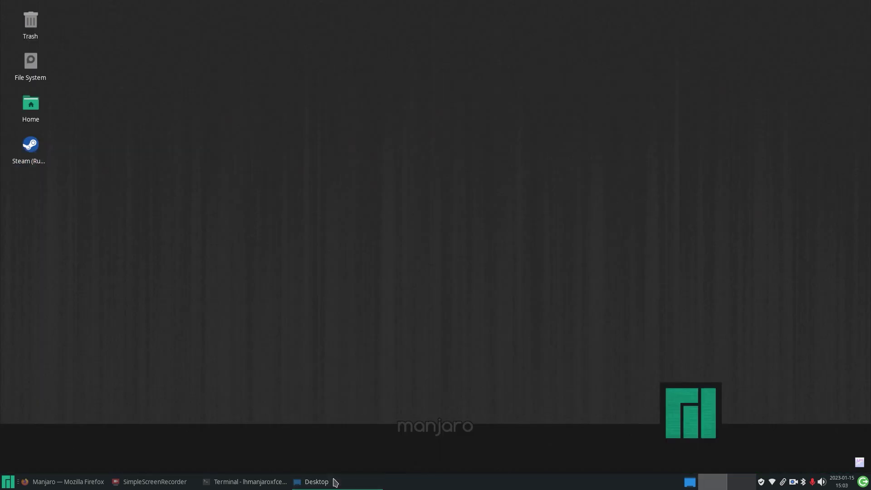
left_click(334, 482)
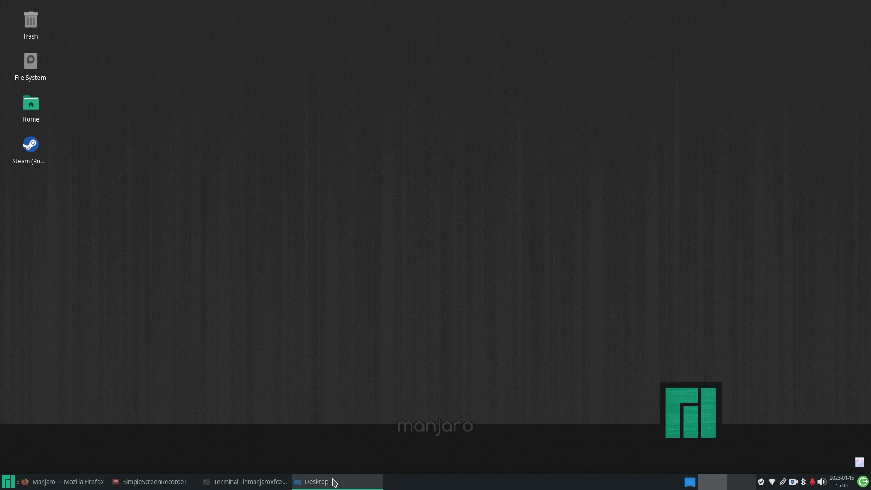
left_click(283, 271)
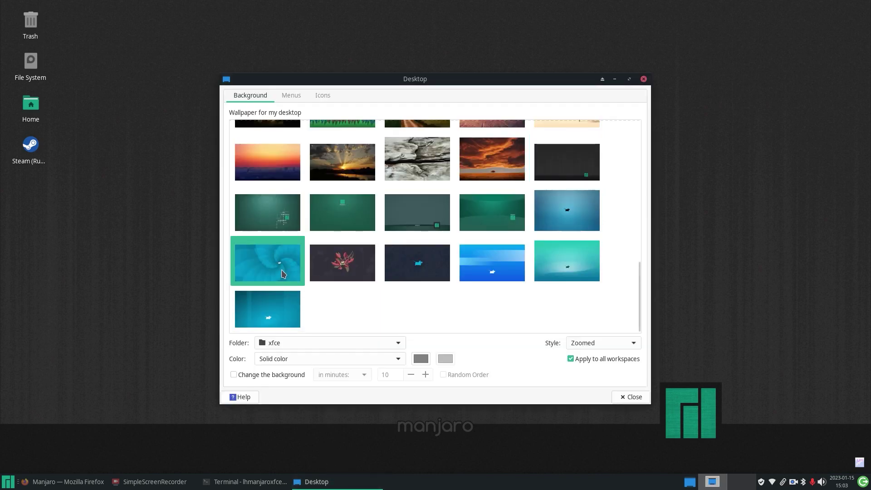
left_click(353, 486)
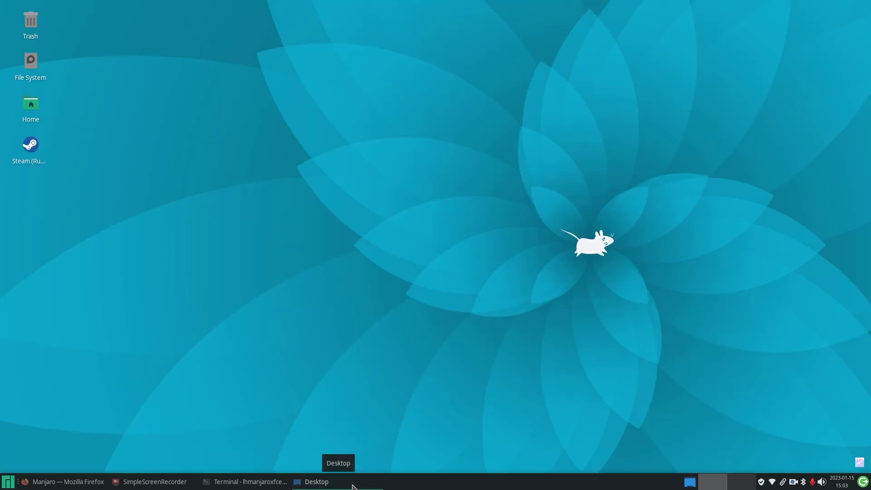
left_click(353, 486)
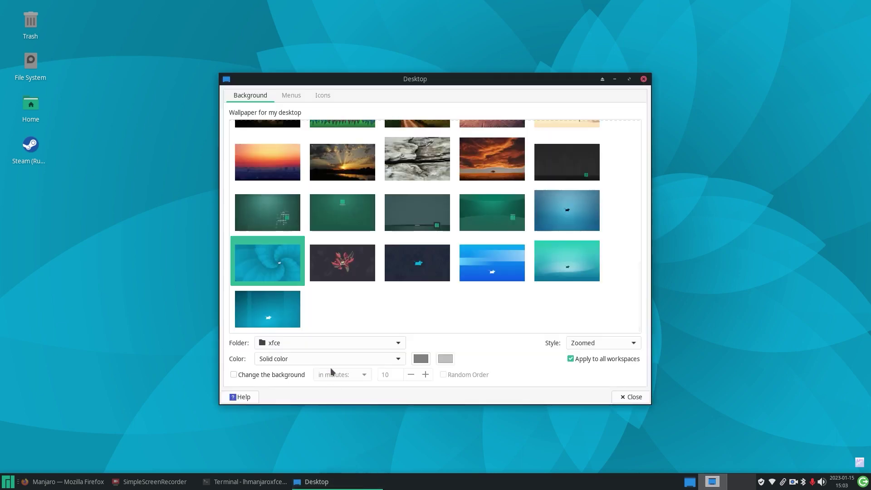
Try the red floral XFCE wallpaper and the dark line-pattern wallpaper with the blue mouse, previewing each without the settings window
left_click(338, 274)
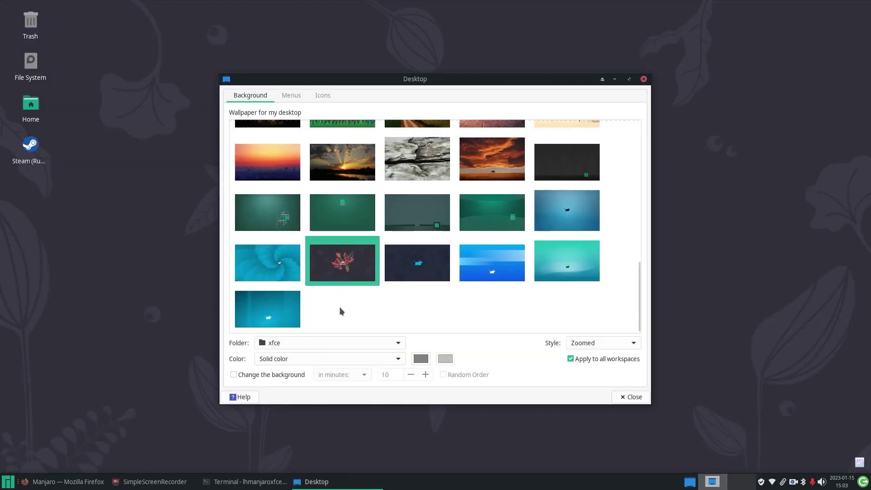
left_click(363, 485)
left_click(363, 486)
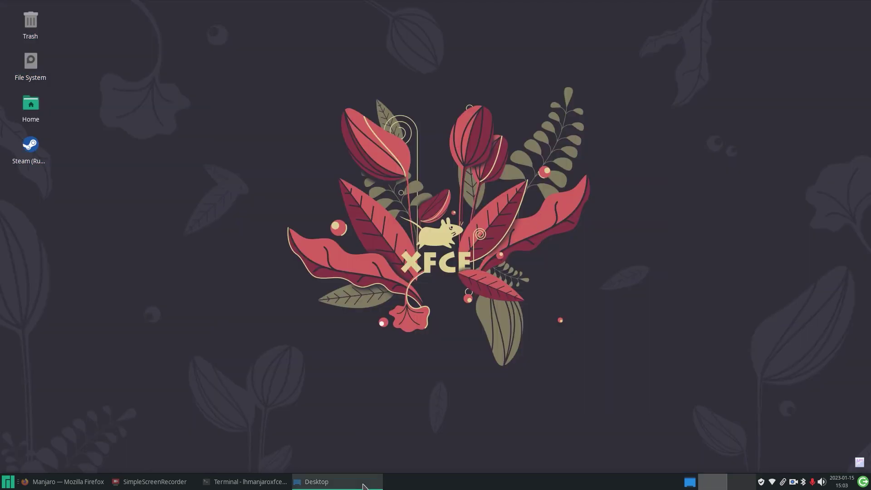
left_click(442, 258)
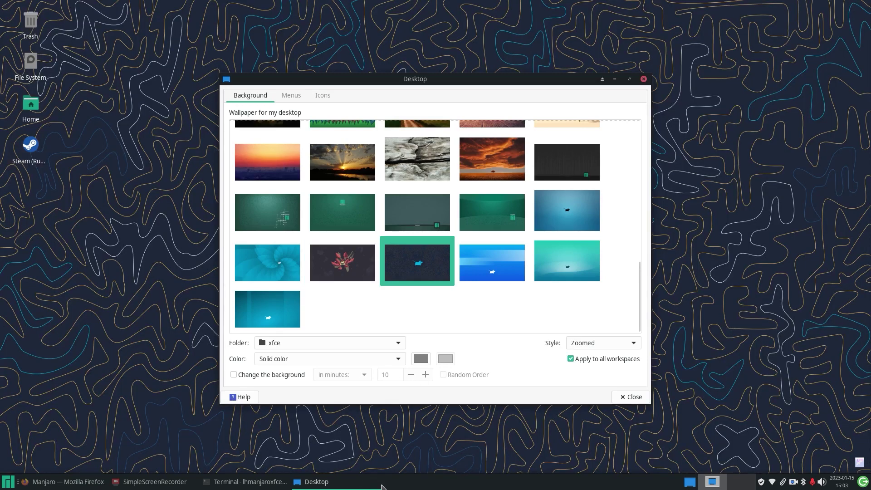
left_click(368, 485)
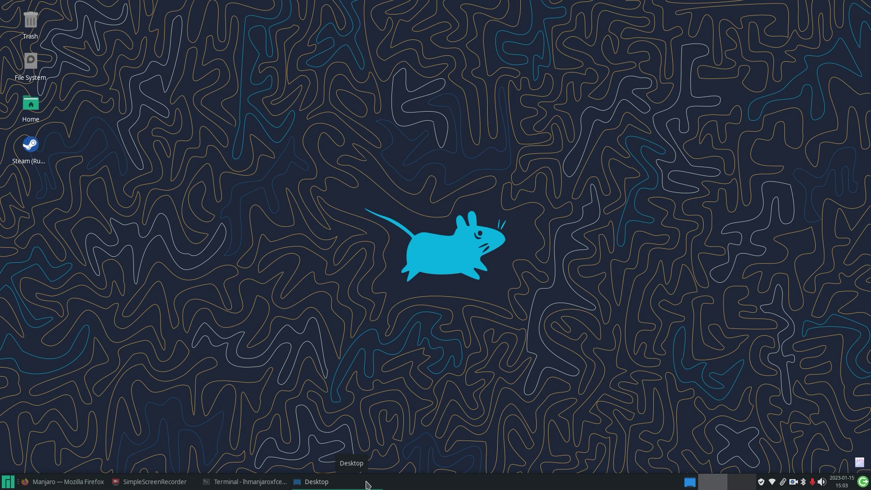
left_click(365, 483)
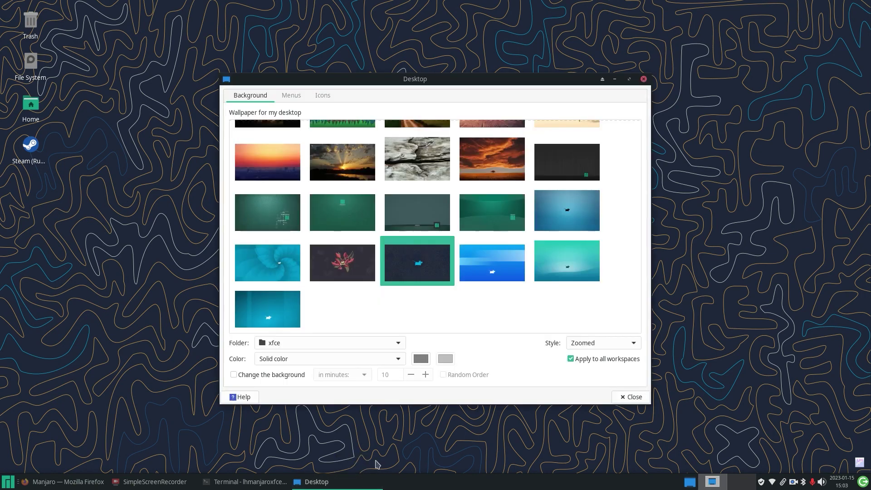
Try the bright blue banded mouse wallpaper and the teal vertical-band mouse wallpaper, hiding the settings window to preview each
left_click(514, 283)
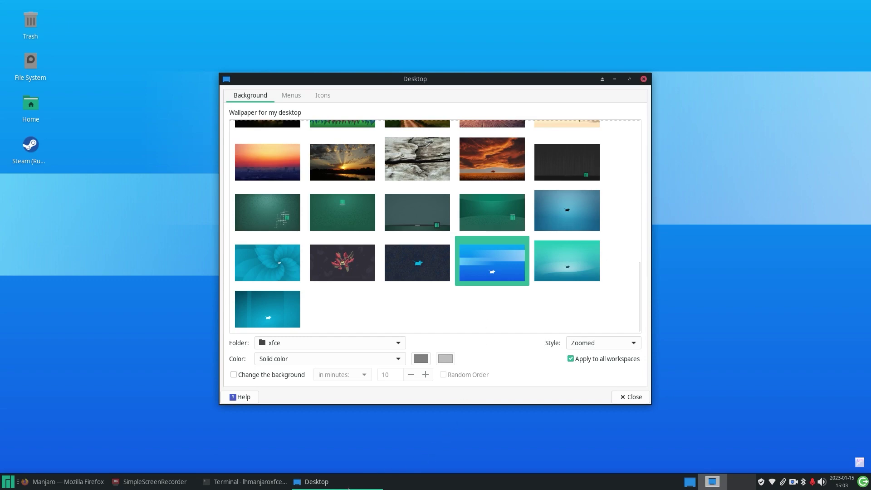
left_click(349, 488)
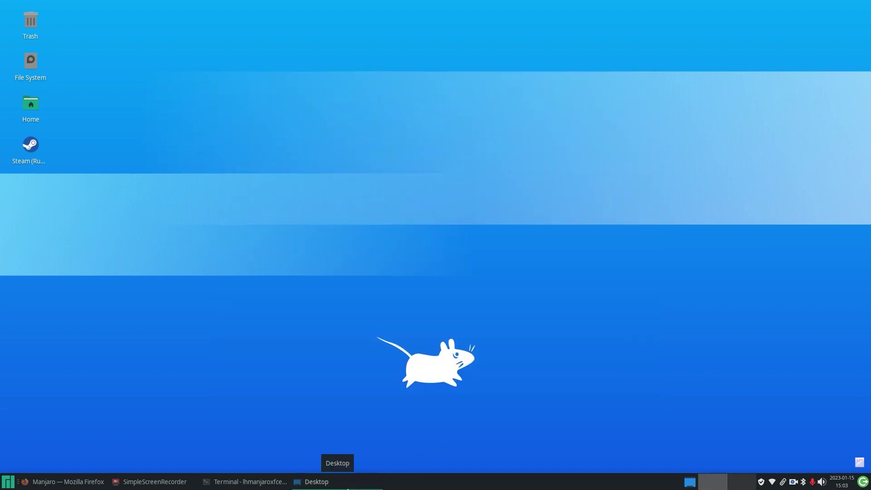
left_click(347, 485)
left_click(286, 312)
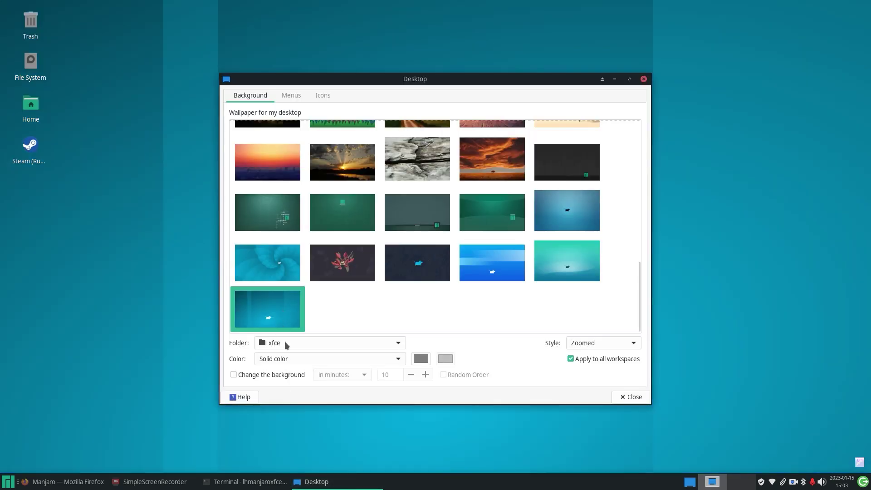
left_click(340, 485)
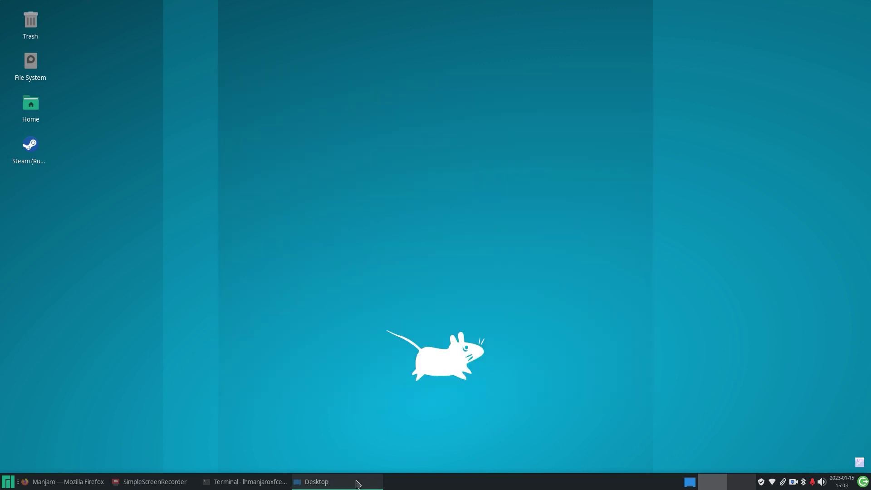
left_click(358, 484)
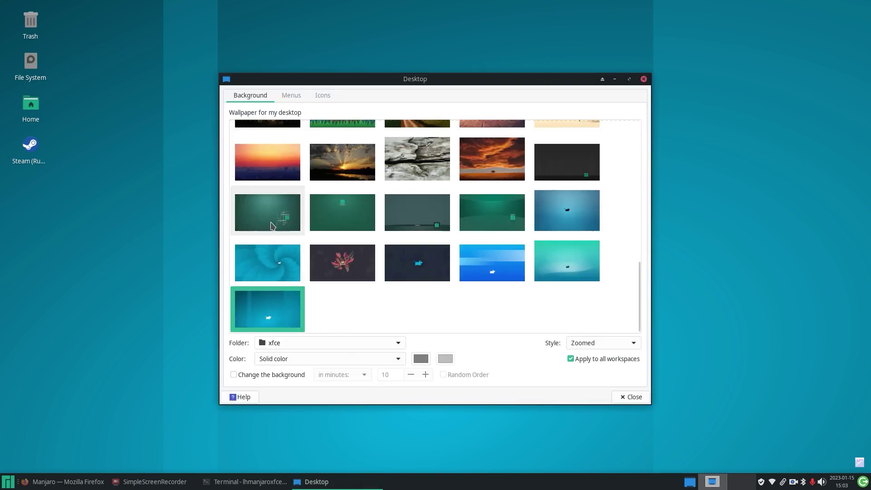
Preview the green Manjaro word-cloud wallpaper, and set the blue petal mouse wallpaper as the desktop background
left_click(254, 219)
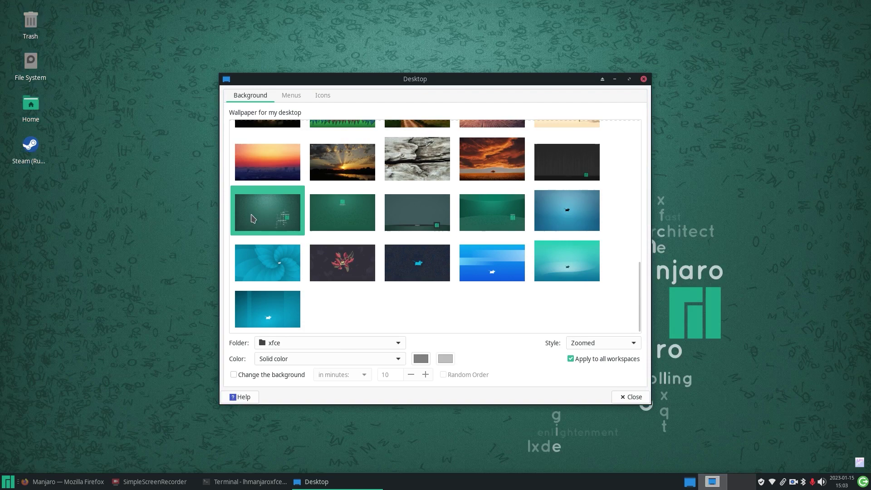
left_click(354, 487)
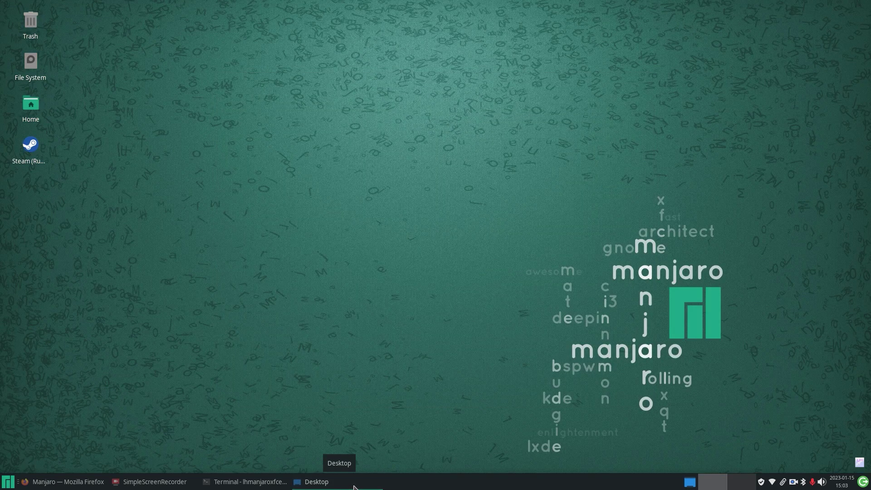
left_click(355, 487)
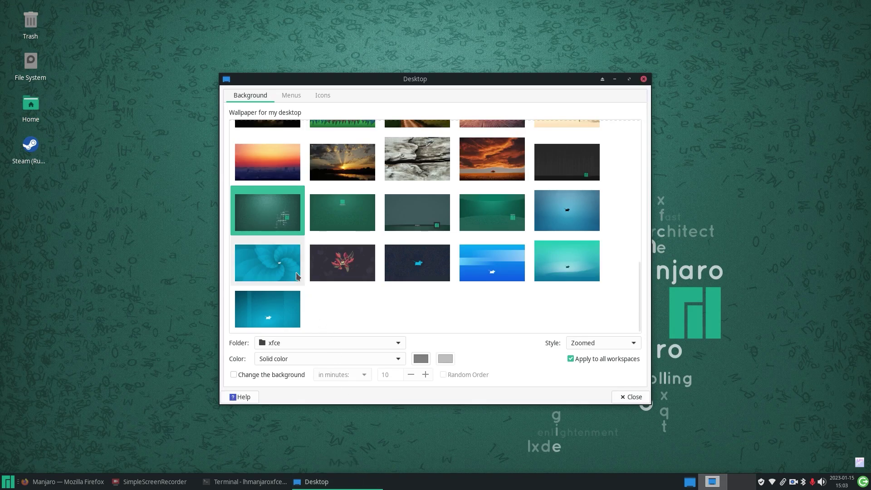
left_click(297, 283)
left_click(366, 481)
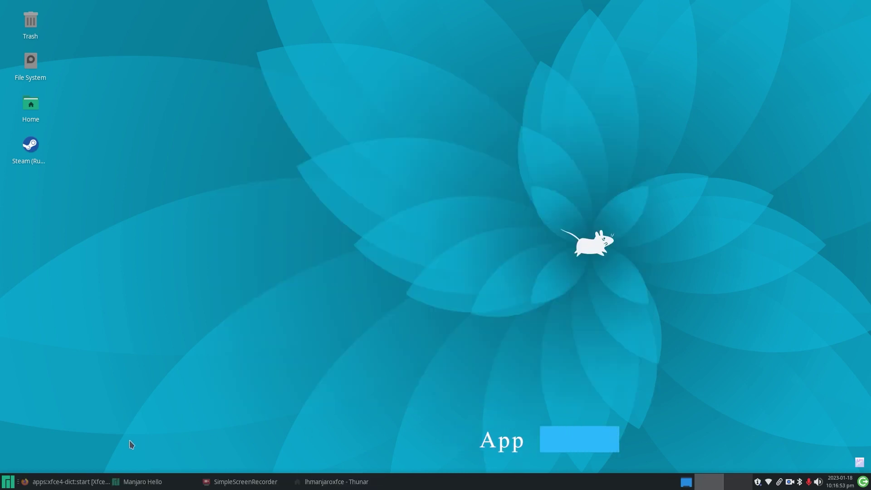
Launch Hardware Locality lstopo from the System applications, enlarge its window to view the hardware topology, and minimise it
left_click(10, 483)
left_click(547, 243)
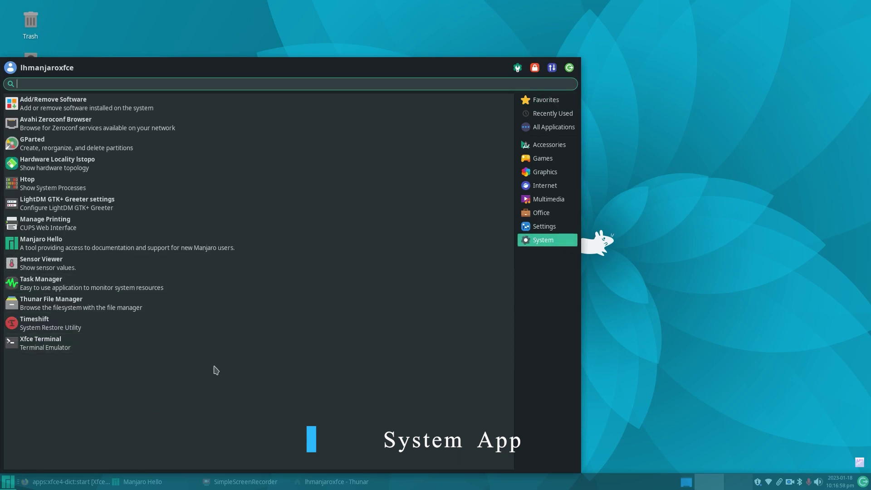
left_click(34, 165)
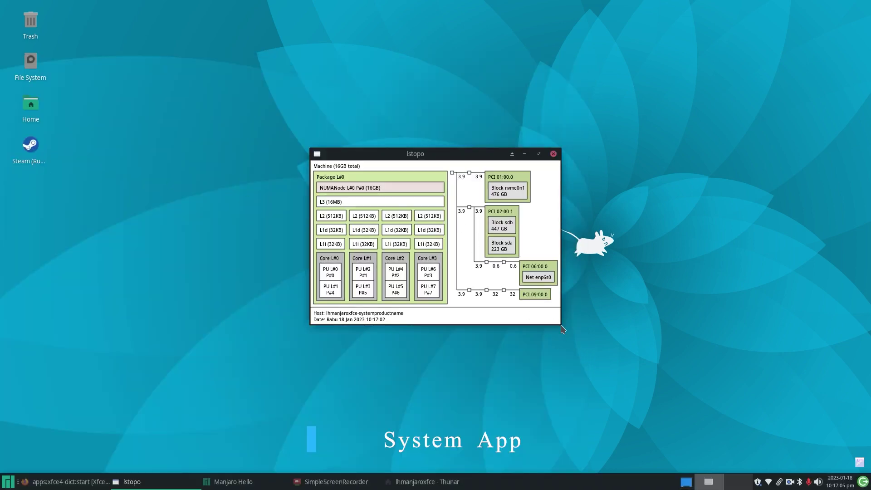
left_click_drag(561, 329, 691, 389)
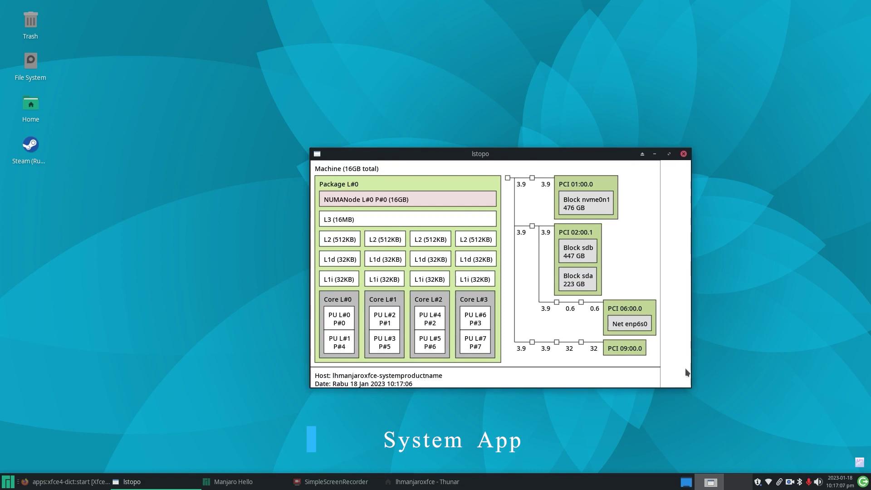
left_click(655, 155)
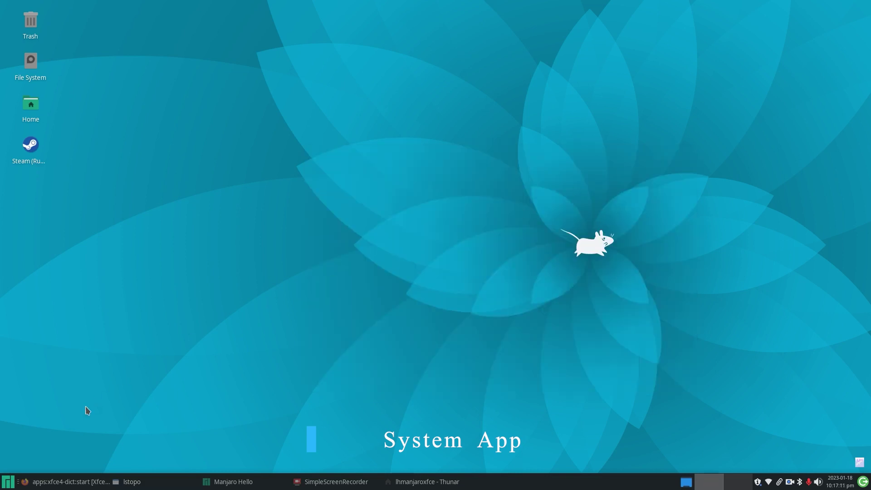
Launch Htop from the System applications, enlarge its terminal window to view the running processes, glance at the File commands, and minimise it
left_click(8, 482)
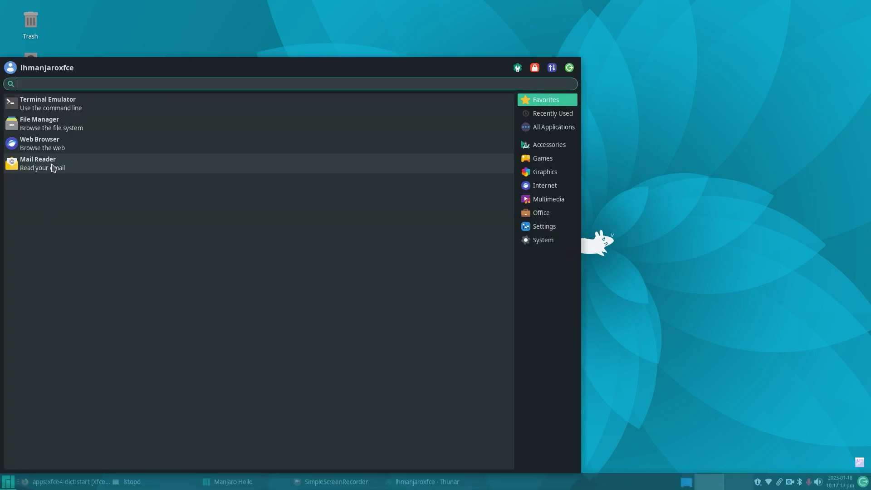
left_click(539, 242)
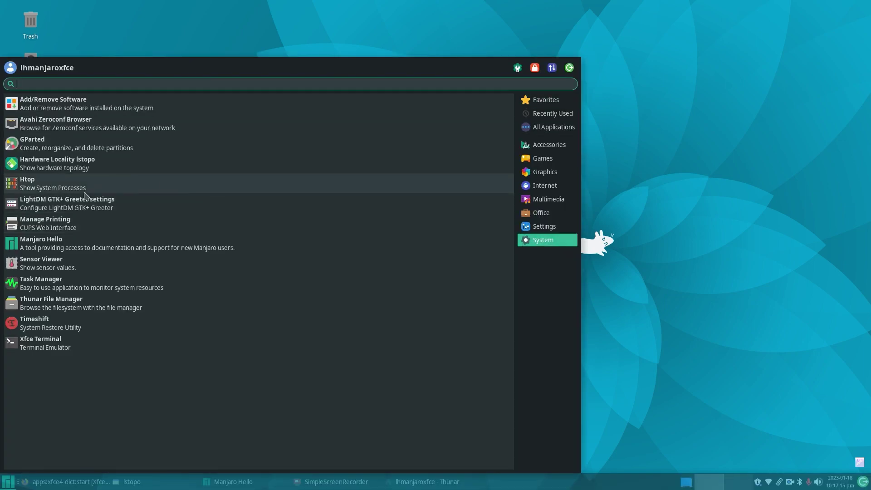
left_click(40, 184)
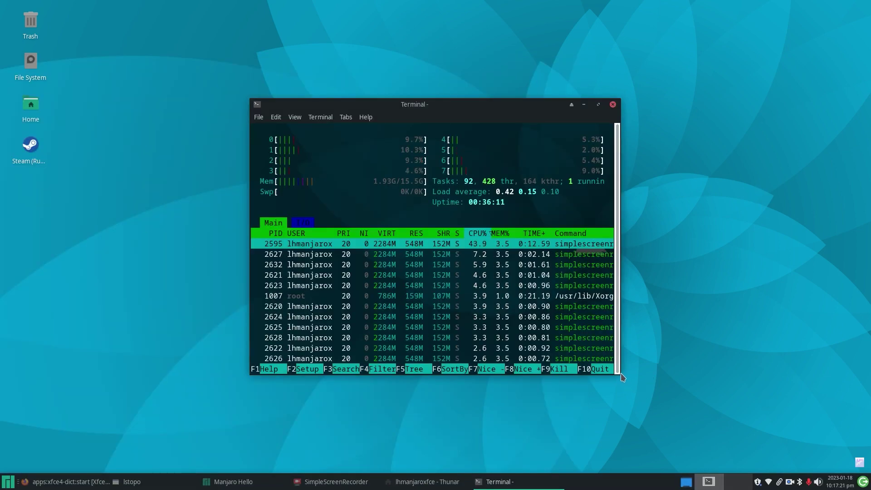
left_click_drag(622, 378, 718, 443)
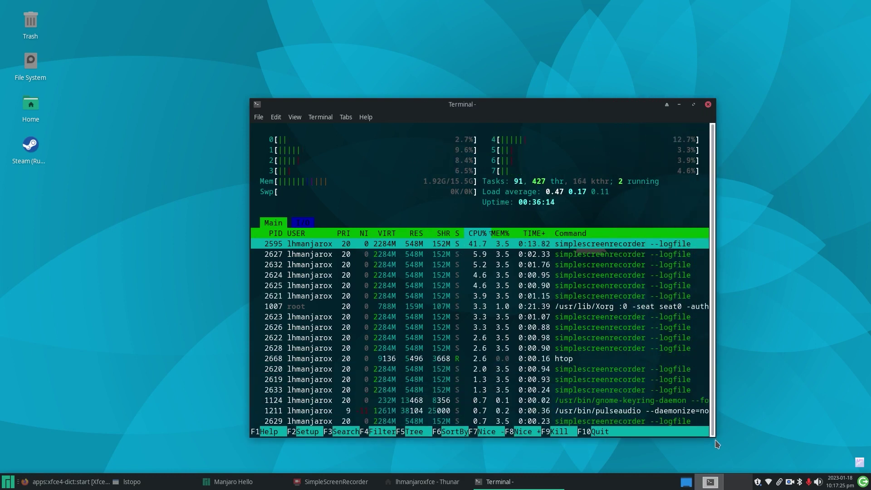
left_click(259, 117)
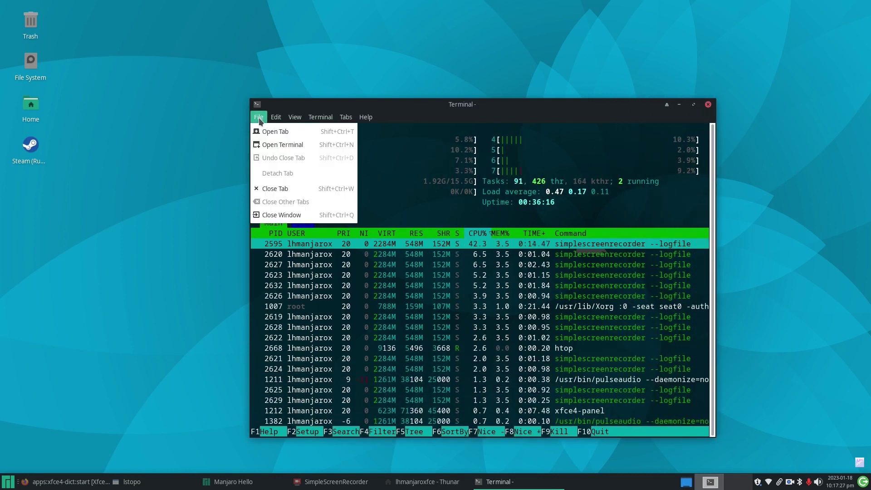
left_click(259, 117)
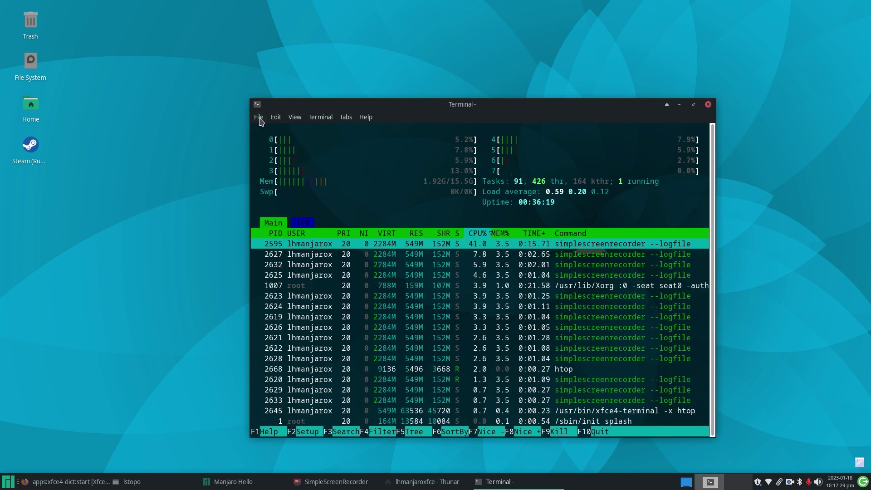
left_click(679, 105)
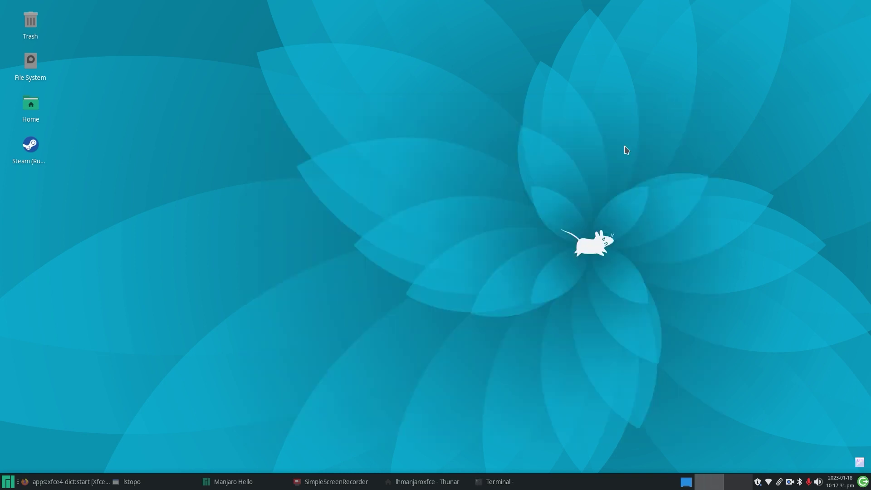
Launch LightDM GTK+ Greeter settings from the System applications and authenticate with the account password
left_click(8, 482)
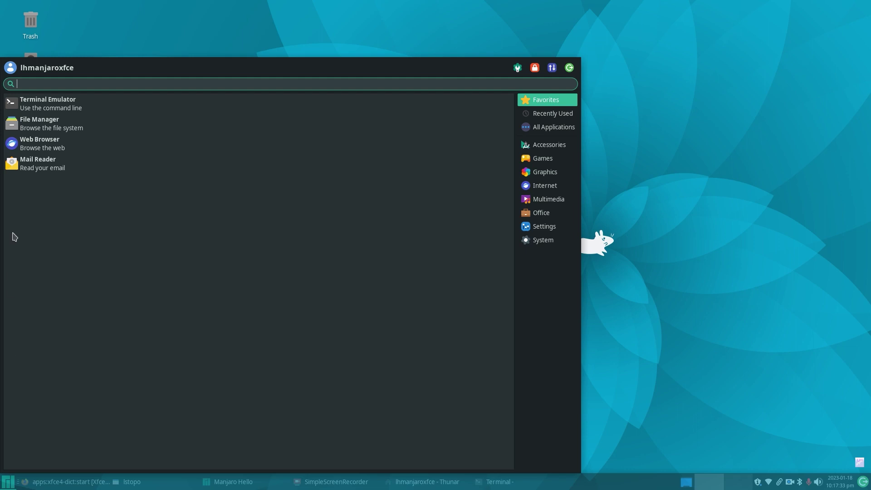
left_click(544, 243)
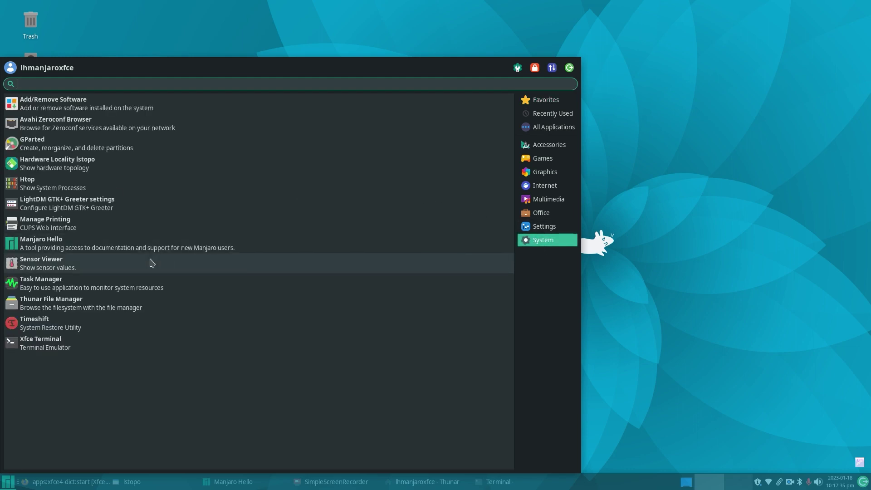
left_click(67, 205)
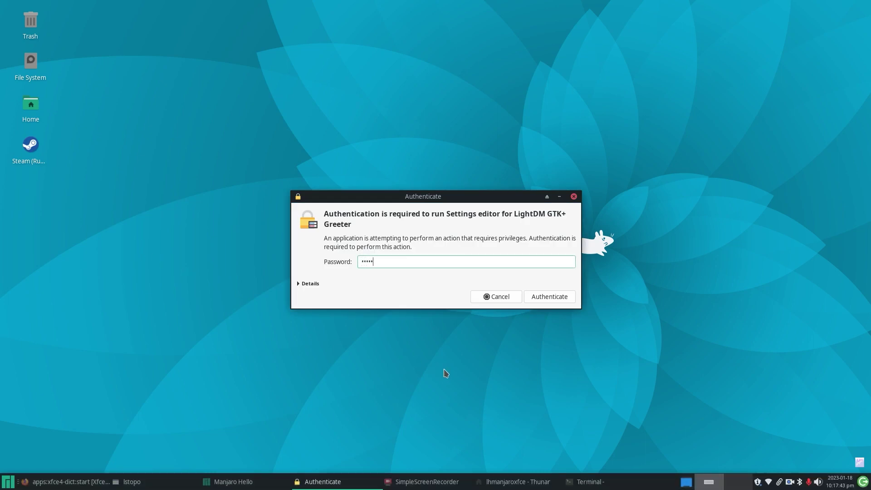
left_click(538, 298)
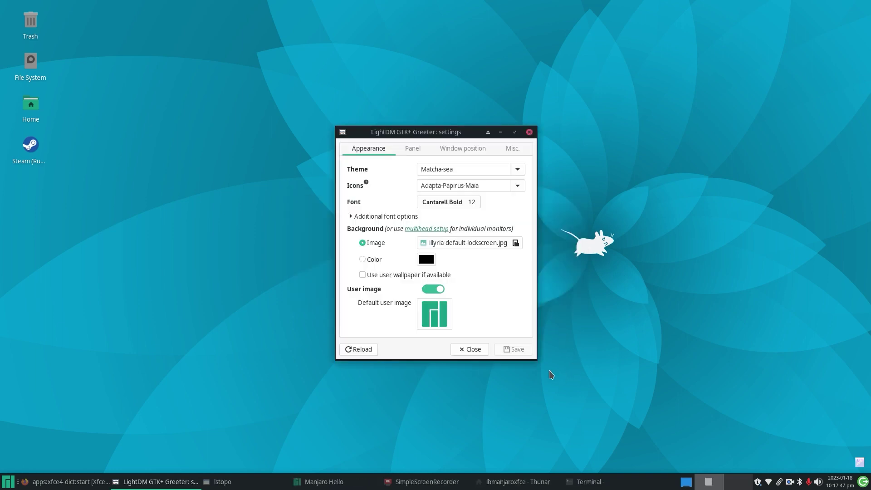
Enlarge the greeter settings window, review its Appearance, Panel, Window position and Misc. options, and close it without changes
left_click_drag(534, 356, 610, 386)
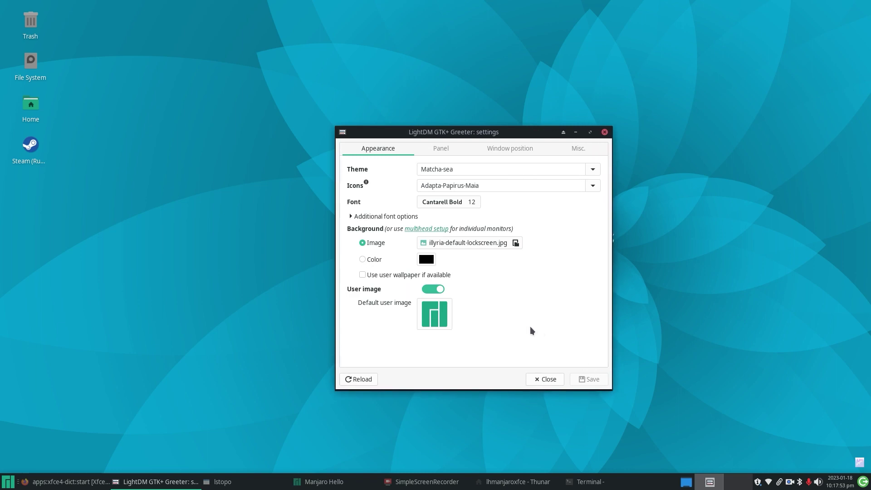
left_click(445, 153)
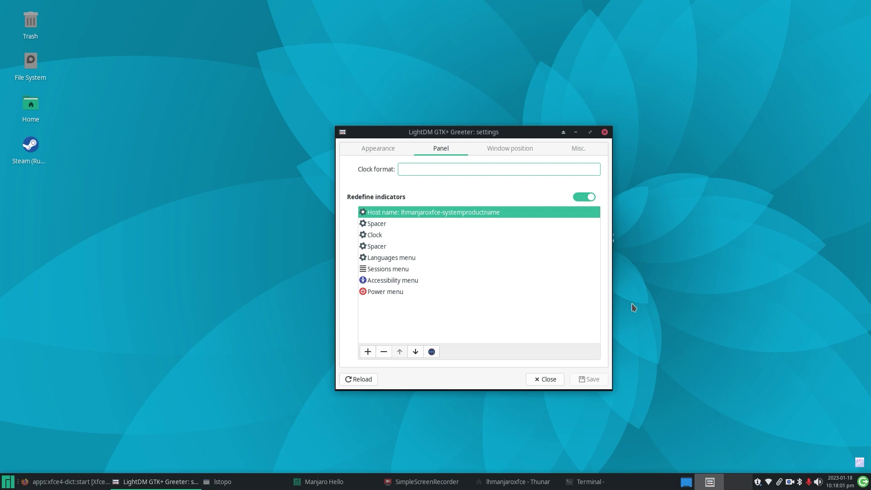
left_click(509, 152)
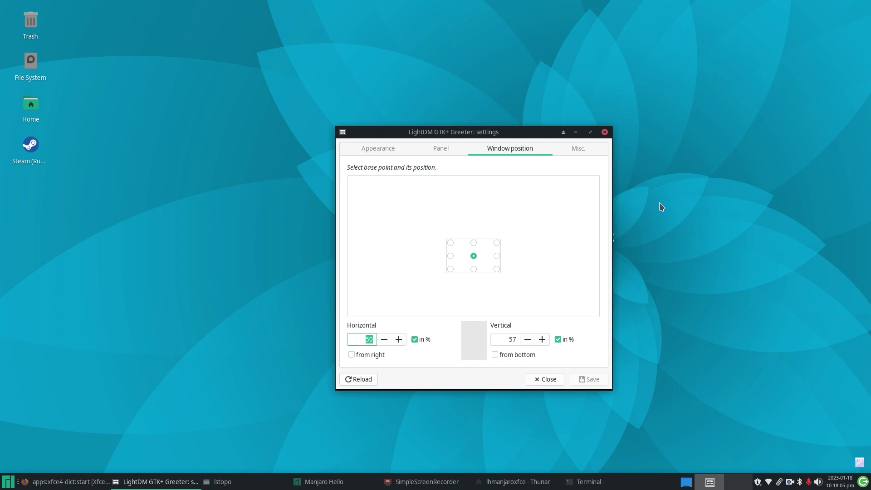
left_click(580, 154)
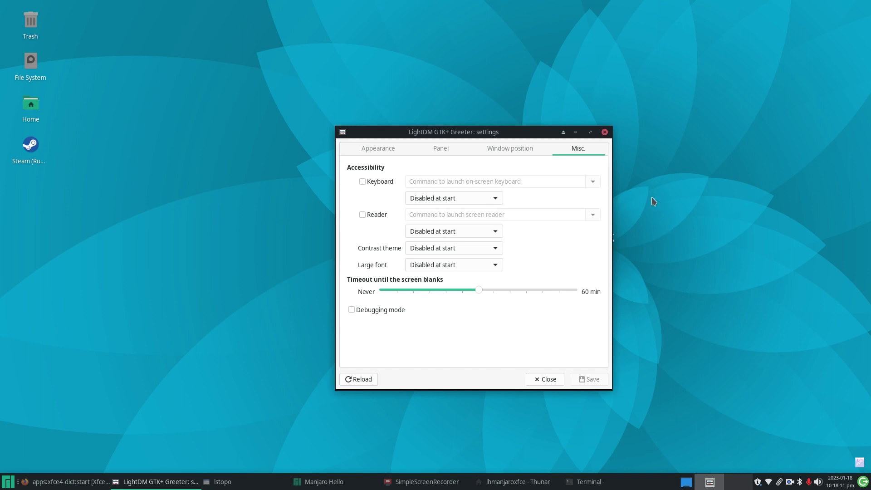
left_click(553, 381)
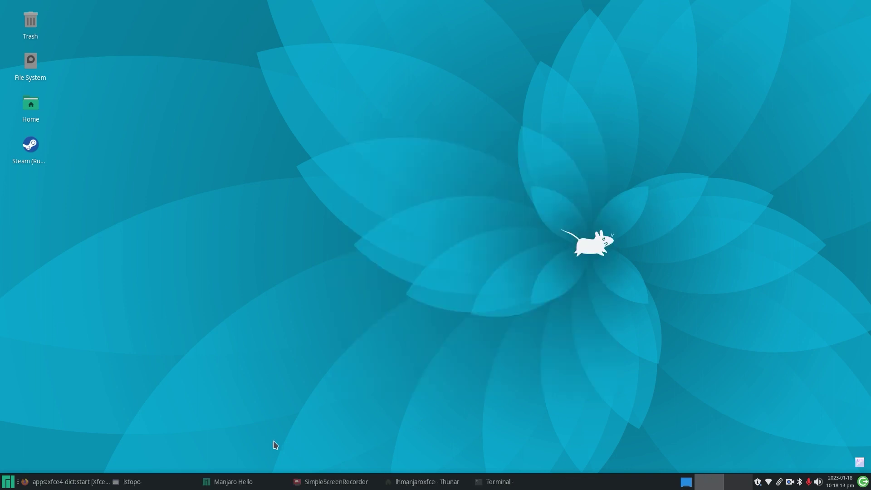
Open the CUPS web interface through Manage Printing in the System applications, view its home page in Firefox, and close the browser
left_click(9, 482)
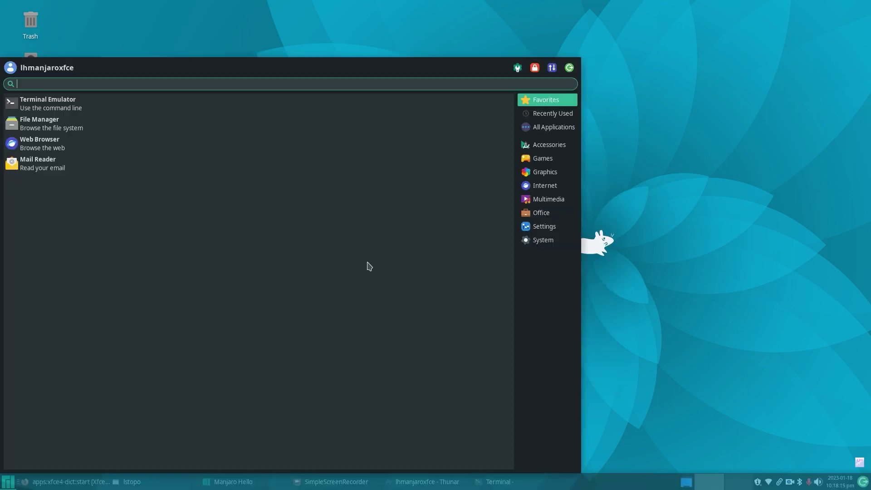
left_click(544, 240)
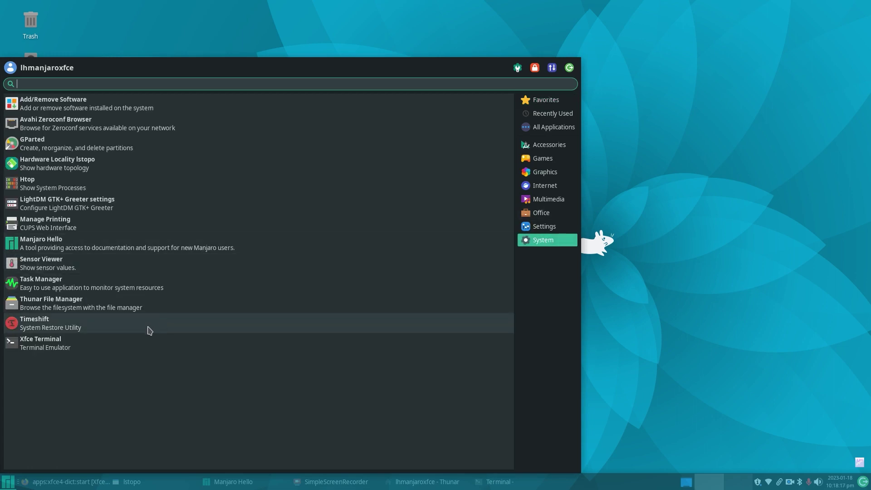
left_click(62, 230)
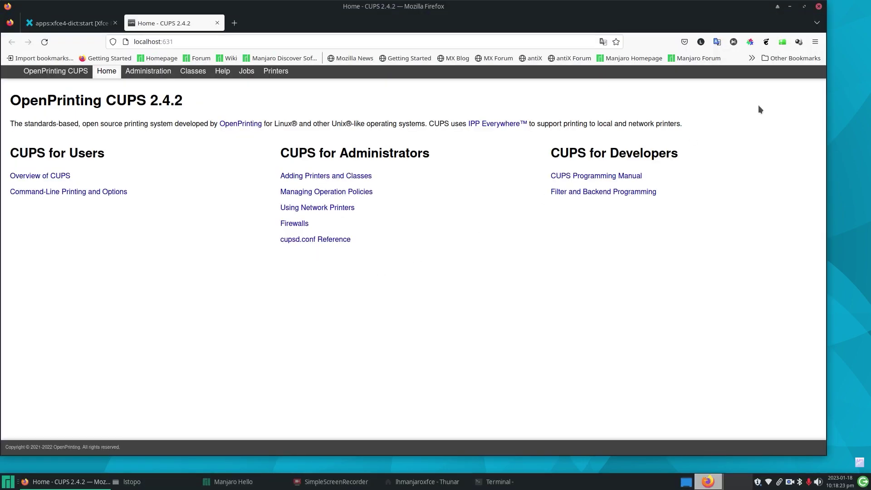
left_click(819, 7)
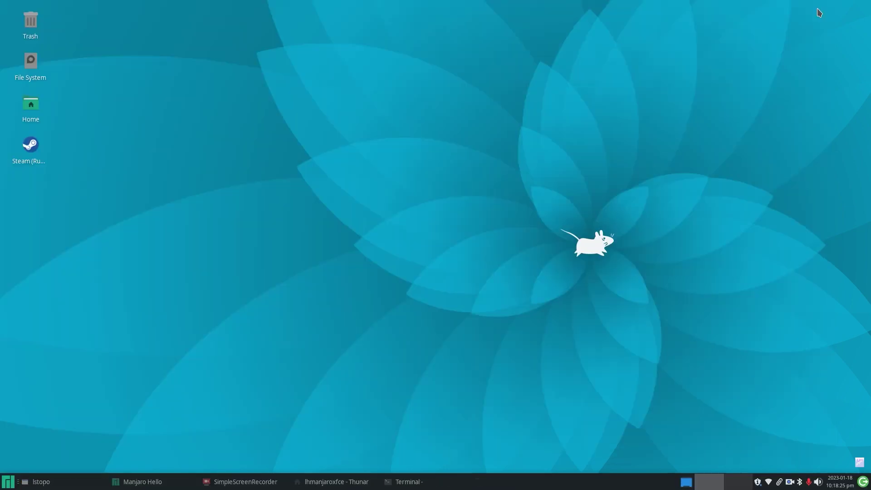
Launch Sensor Viewer from the System applications and enlarge its window to show the sensor table
left_click(8, 481)
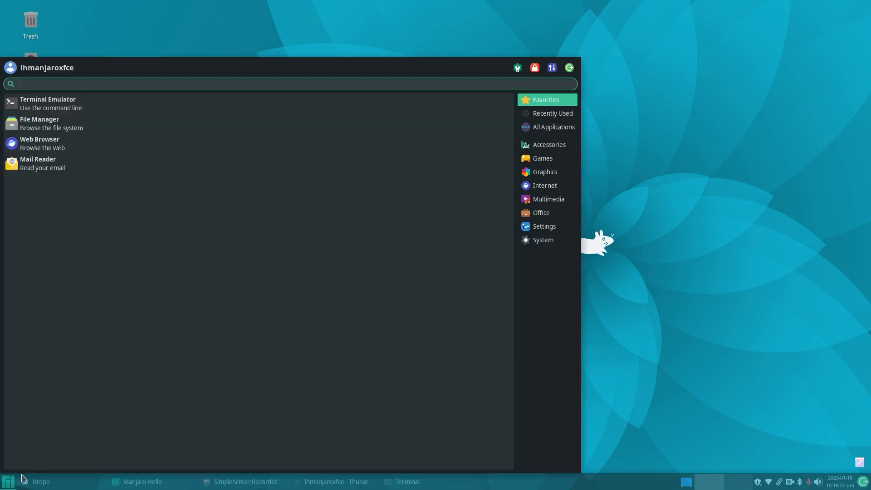
left_click(540, 240)
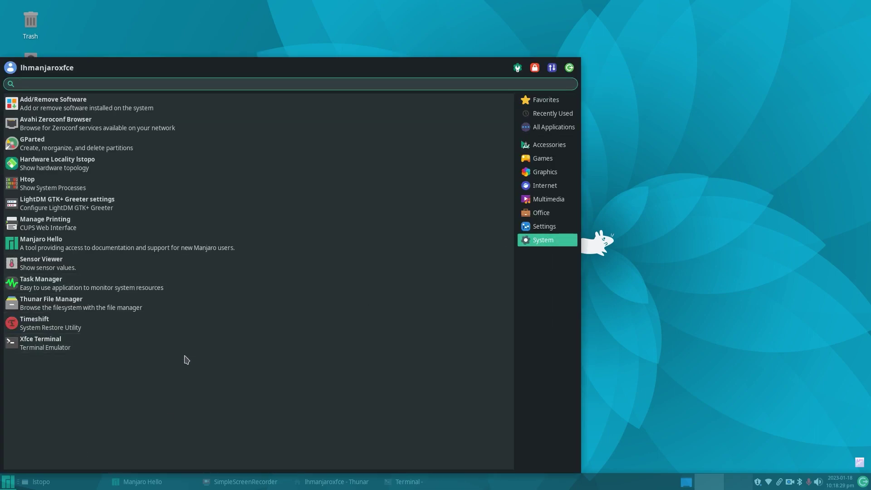
left_click(53, 266)
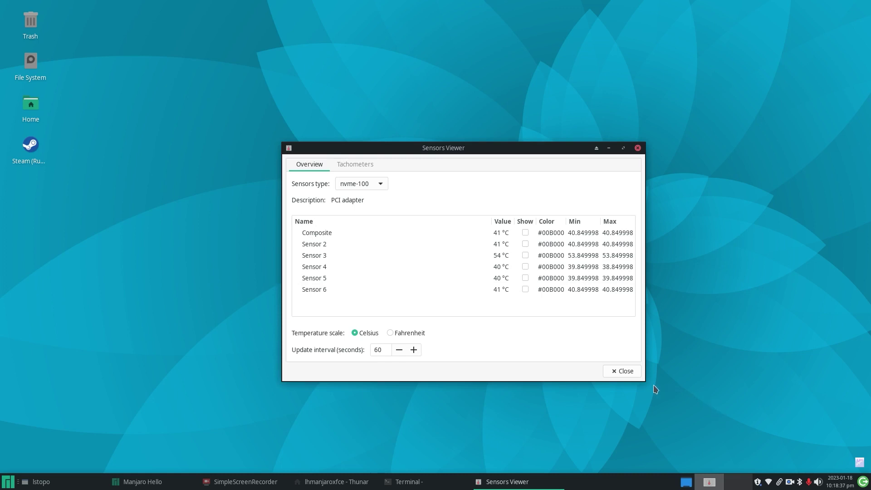
left_click_drag(643, 379, 693, 400)
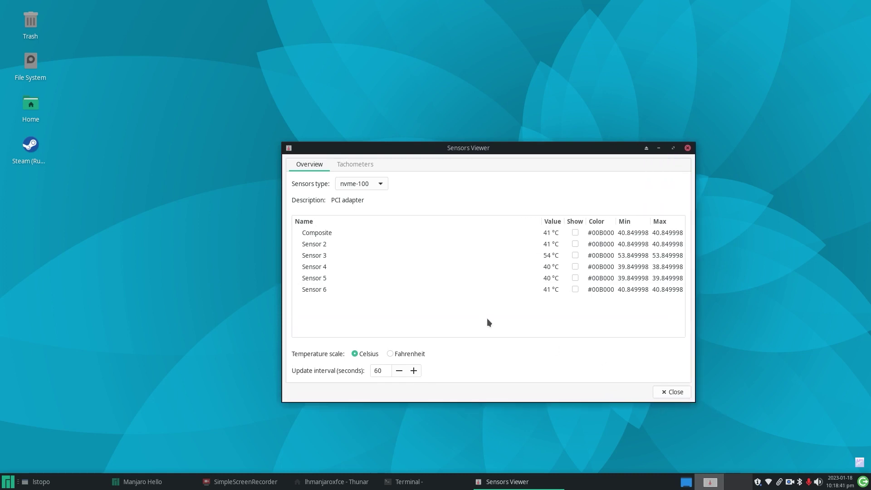
View the readings for the amdgpu-900 and k10temp-c3 sensor types, and return to the nvme-100 sensors
left_click(382, 187)
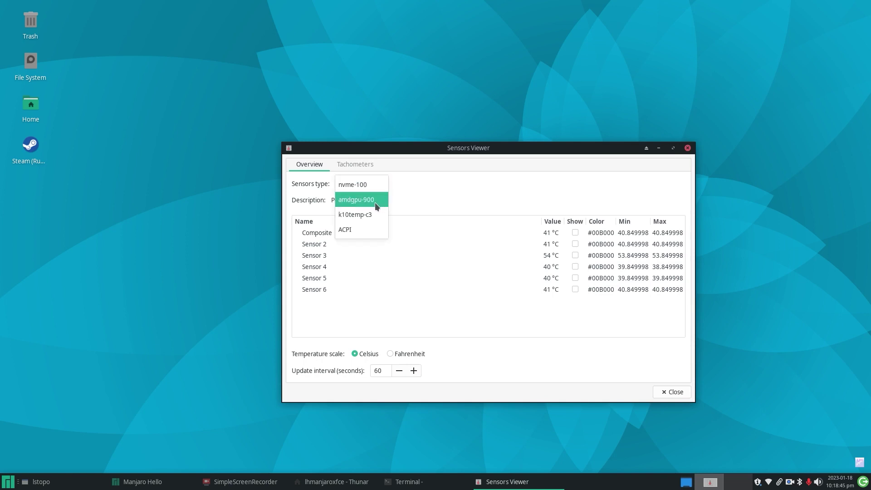
left_click(375, 202)
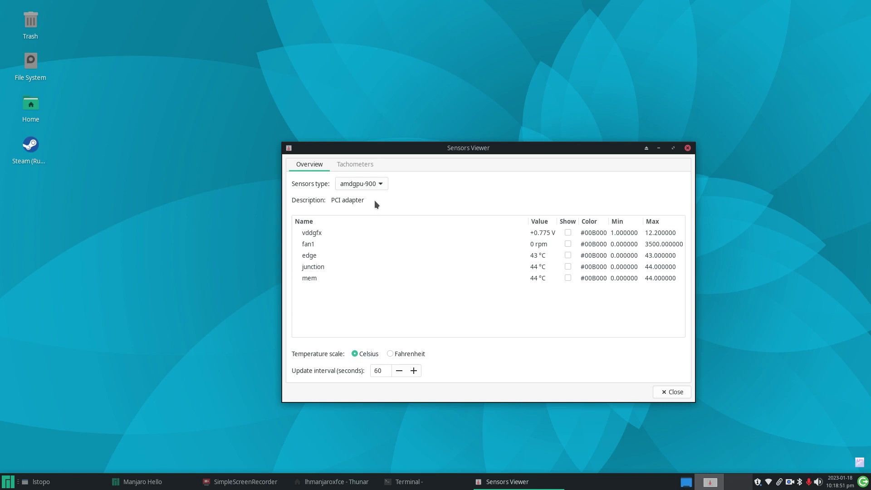
left_click(380, 184)
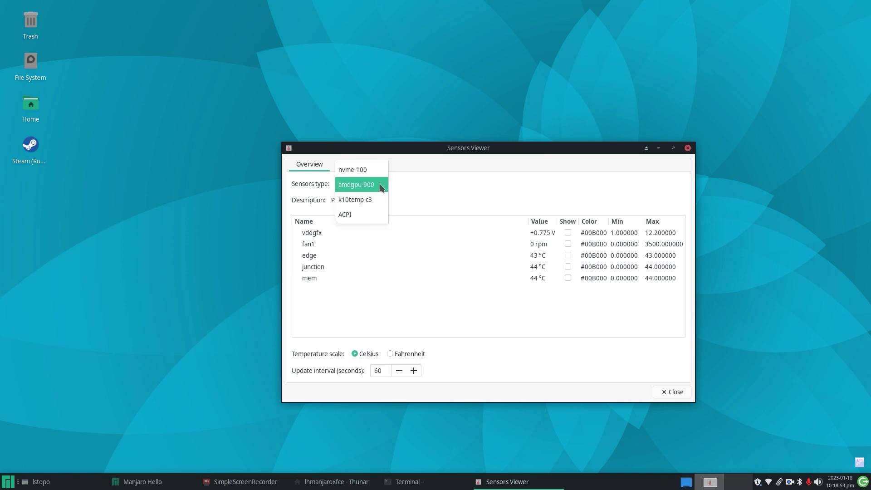
left_click(371, 202)
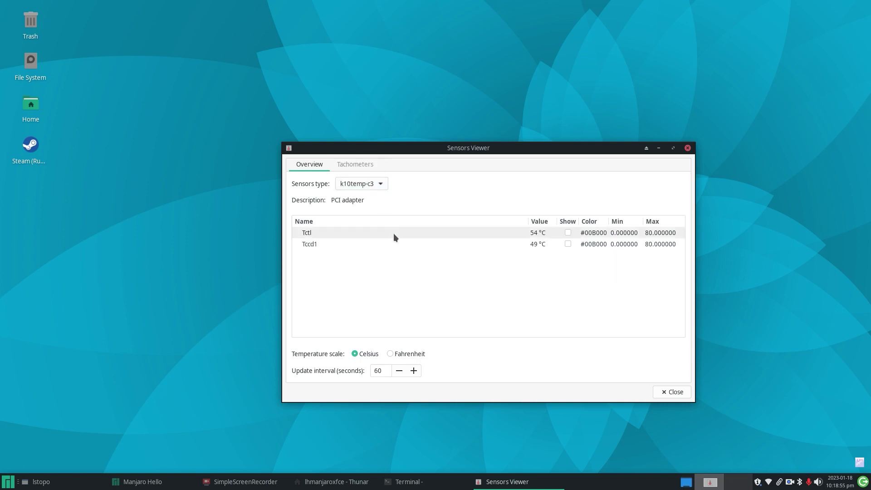
left_click(380, 186)
left_click(371, 155)
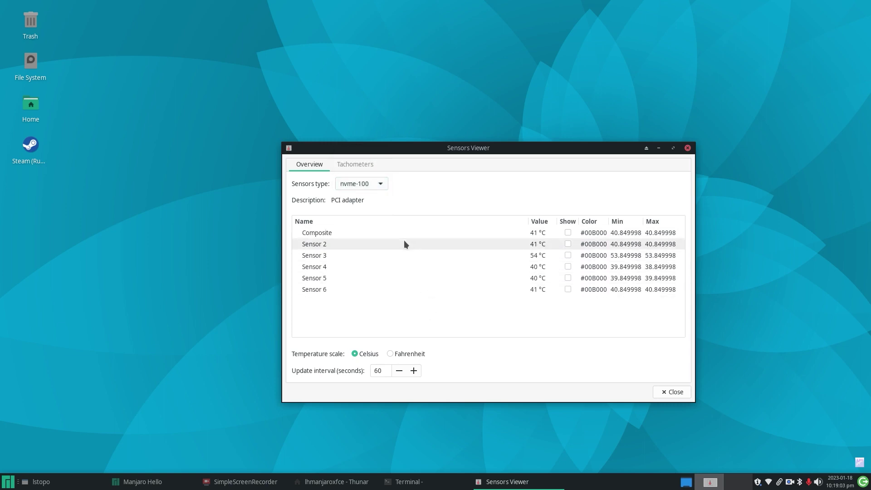
Check the Tachometers view of the sensors, return to the Overview, and minimise Sensors Viewer
left_click(361, 168)
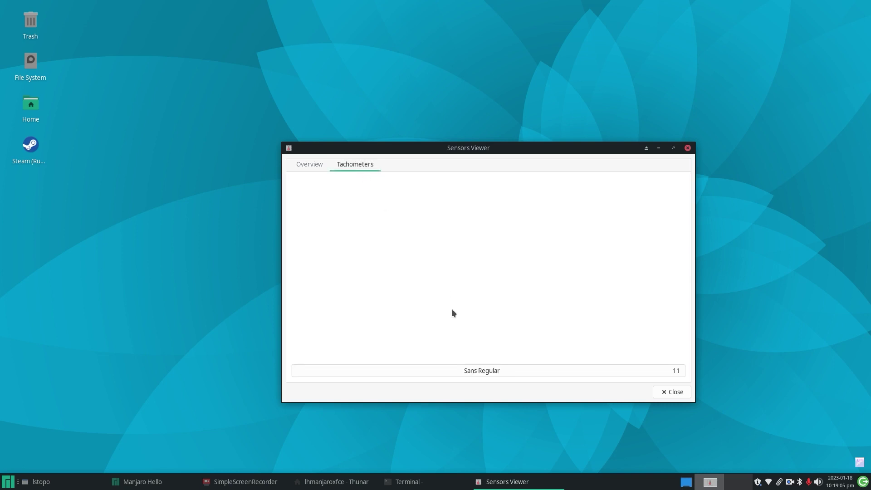
left_click(308, 164)
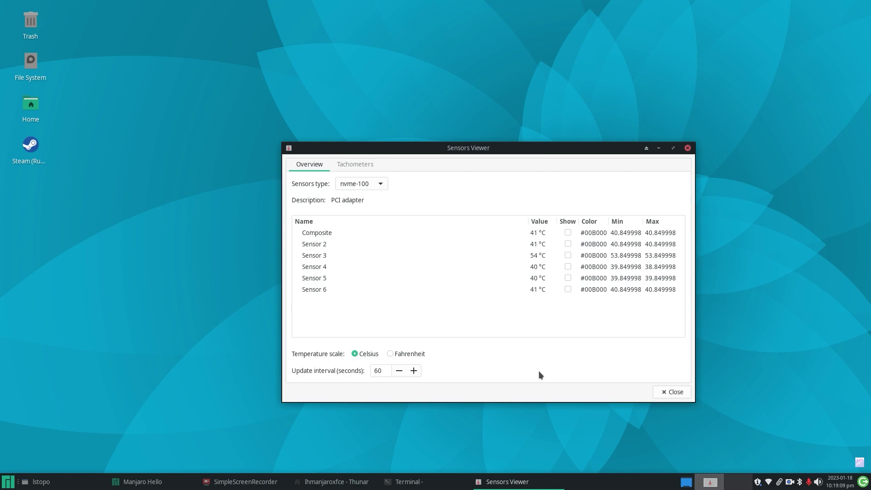
left_click(658, 148)
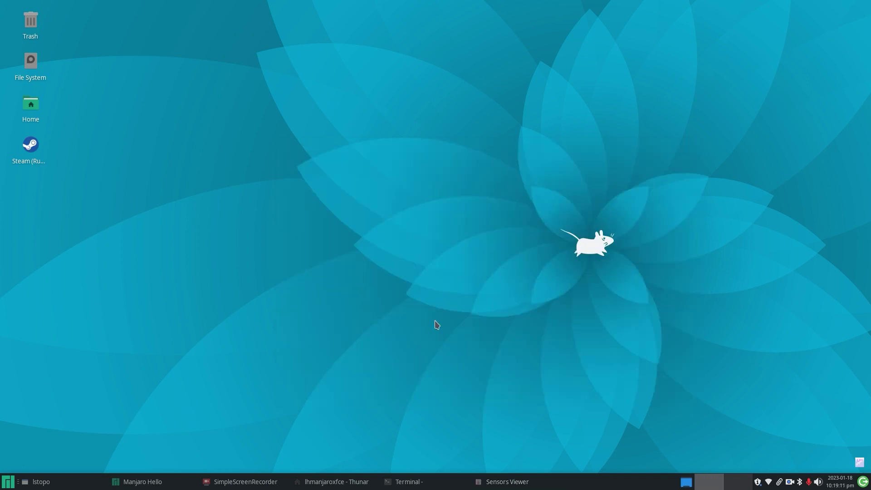
Launch Task Manager from the System applications to view the running tasks and resource usage
left_click(7, 484)
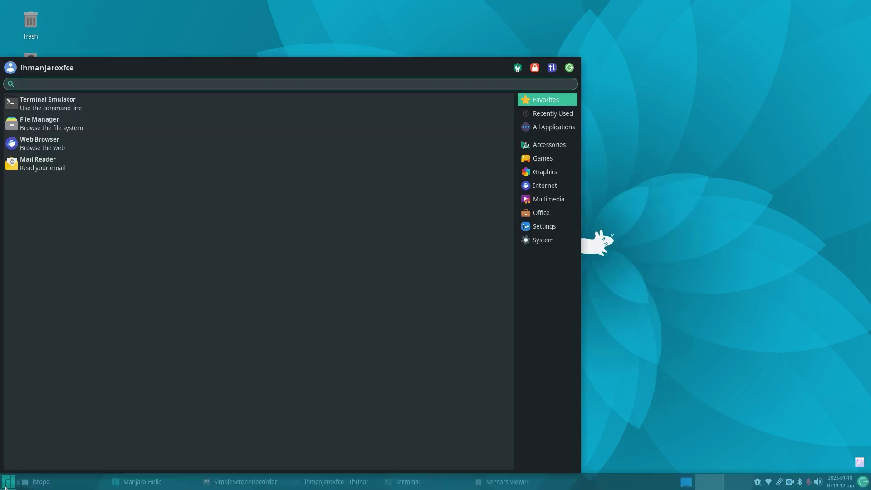
left_click(539, 244)
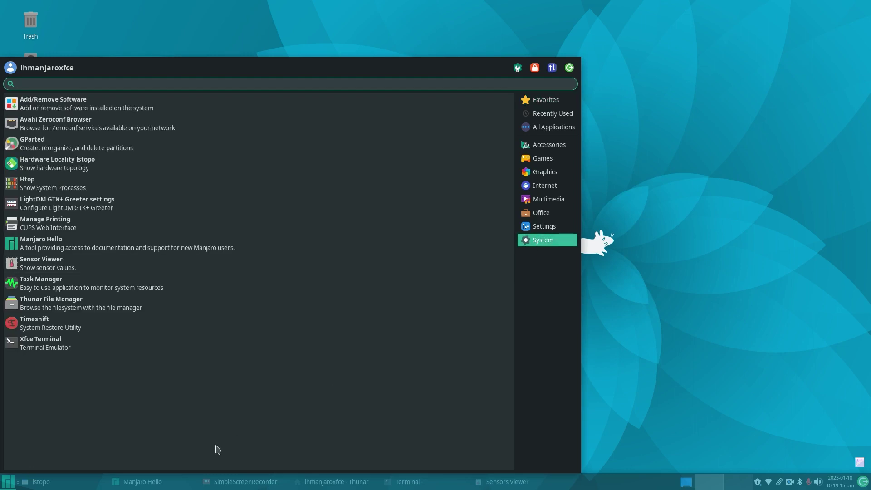
left_click(89, 293)
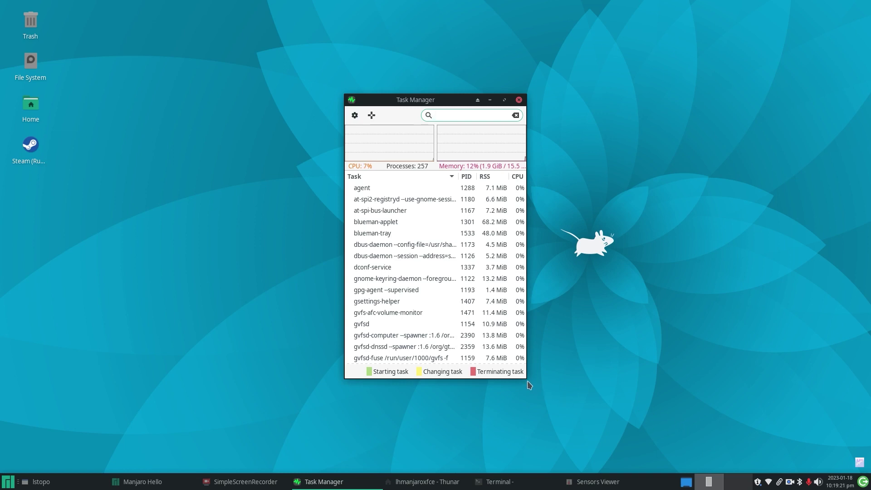
Enlarge and reposition the Task Manager window, and look through the whole task list from start to end
left_click_drag(524, 374, 755, 429)
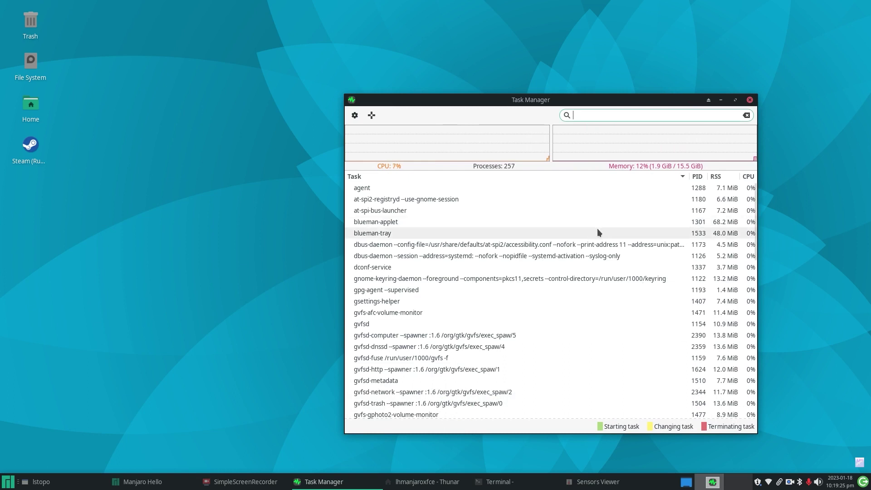
left_click_drag(580, 99, 353, 63)
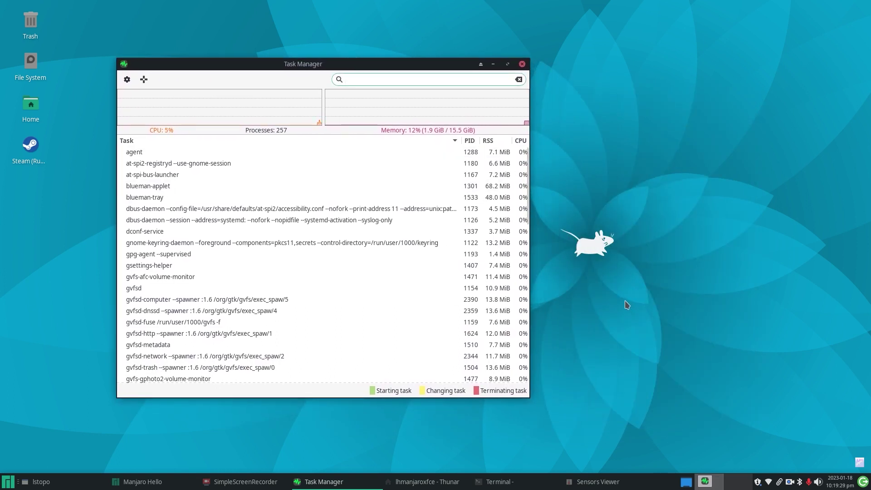
scroll(391, 308, "down", 5)
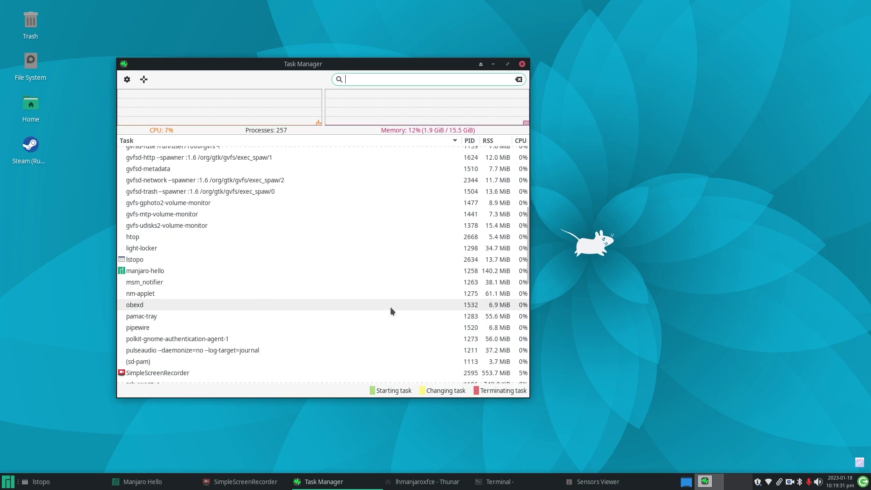
scroll(390, 308, "down", 10)
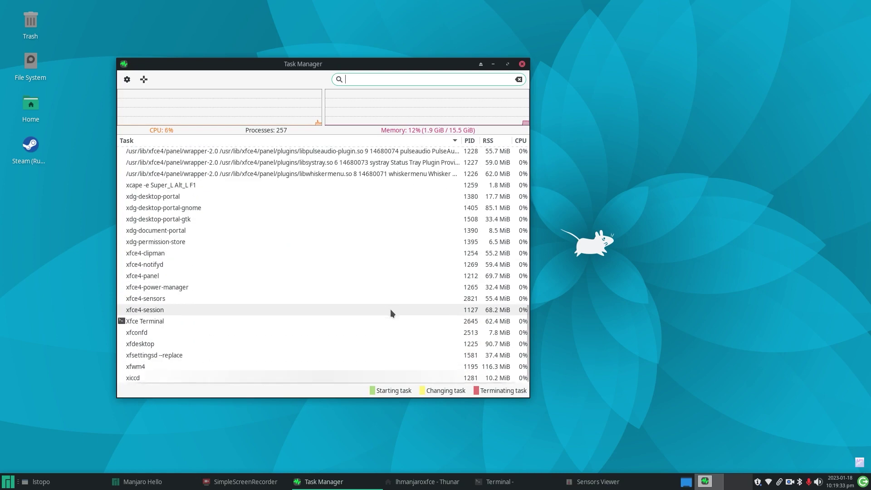
scroll(390, 309, "up", 15)
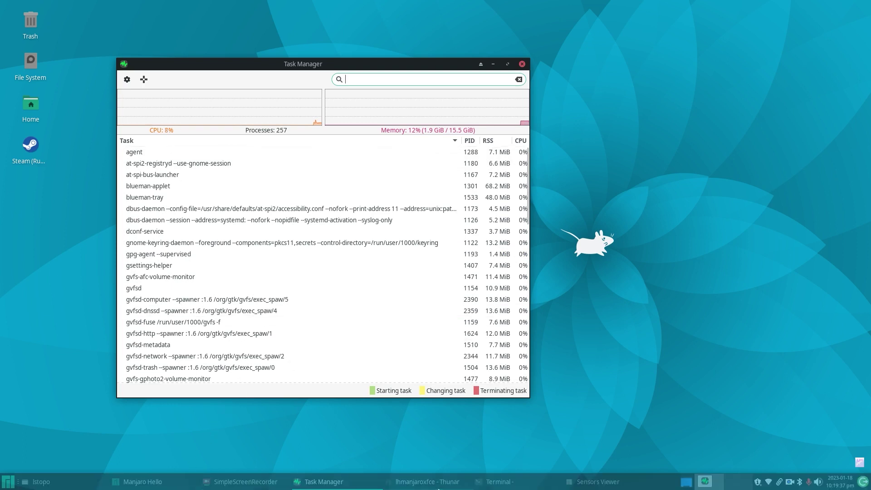
Bring Sensors Viewer, Task Manager and lstopo to the front one after another
left_click(625, 486)
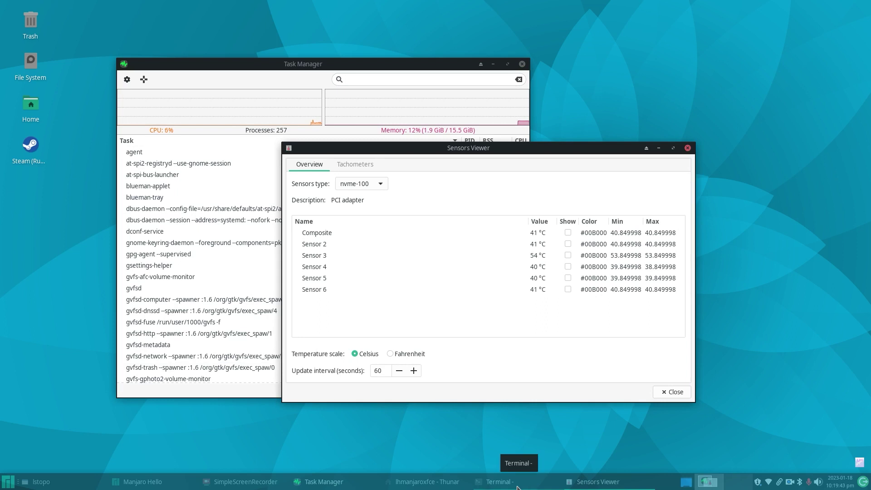
left_click(344, 485)
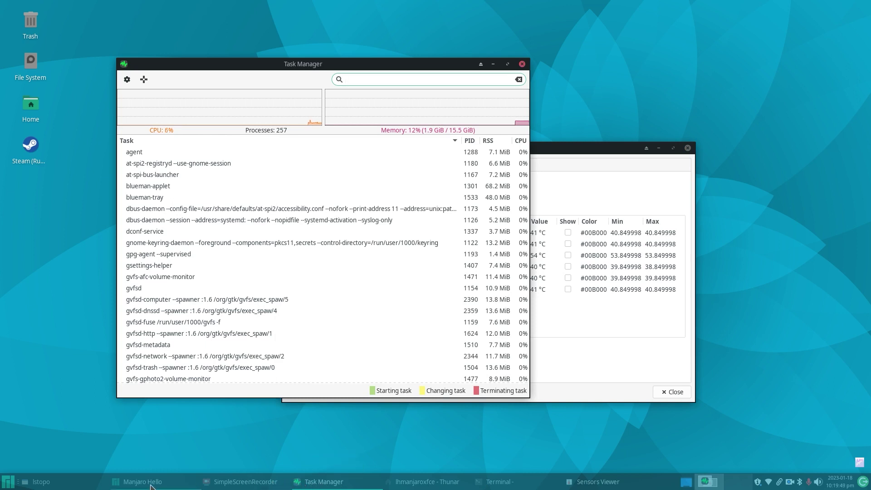
left_click(68, 483)
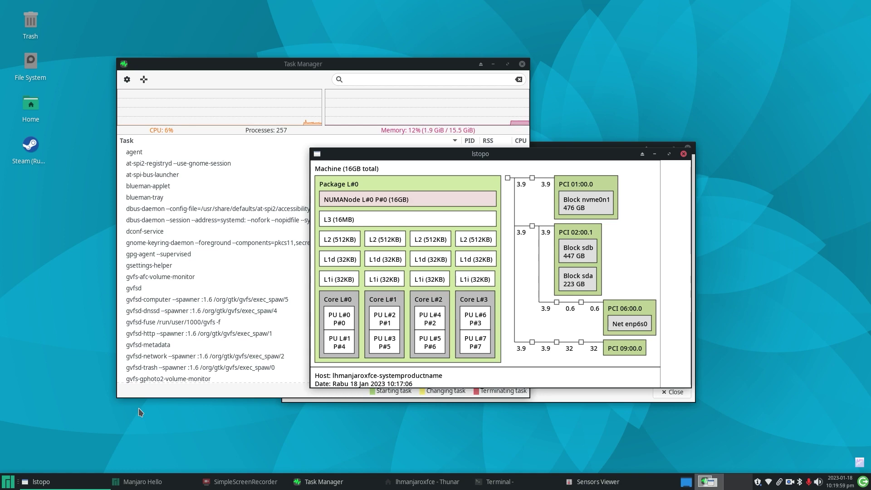
Cycle through the open windows with the window switcher, including Sensors Viewer and Thunar, and end on the terminal running htop
key("alt+Tab")
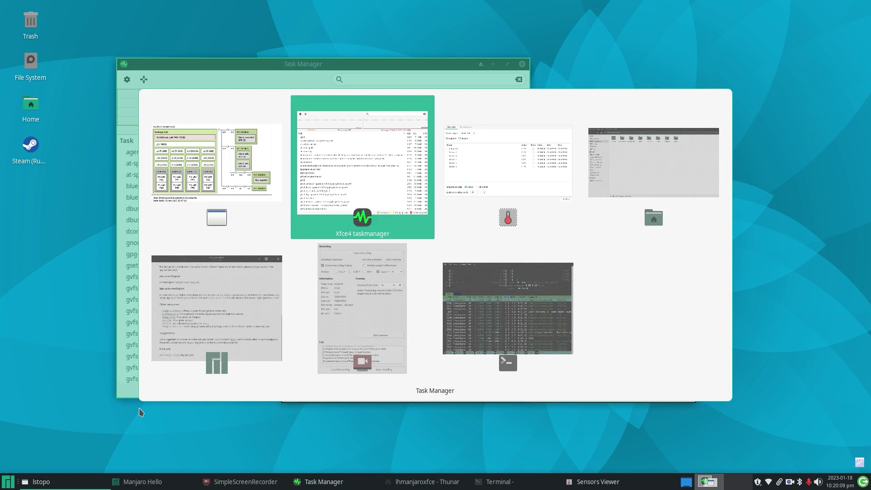
key("alt+Tab")
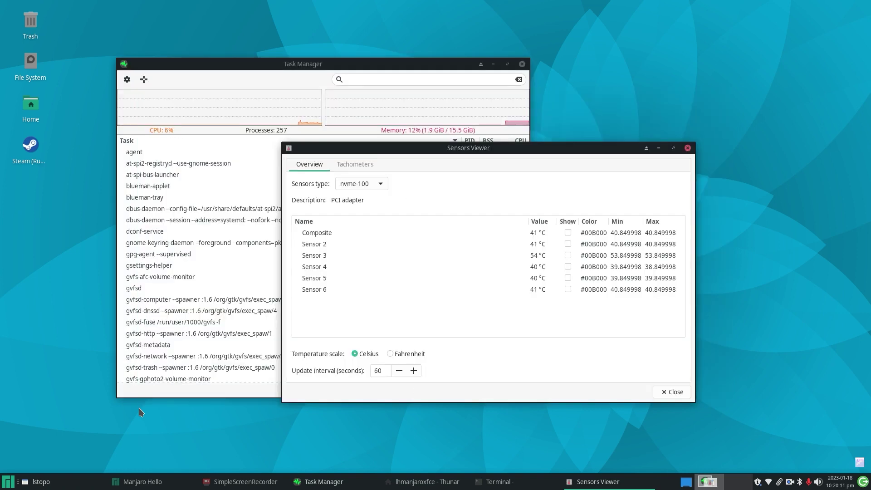
key("alt+Tab")
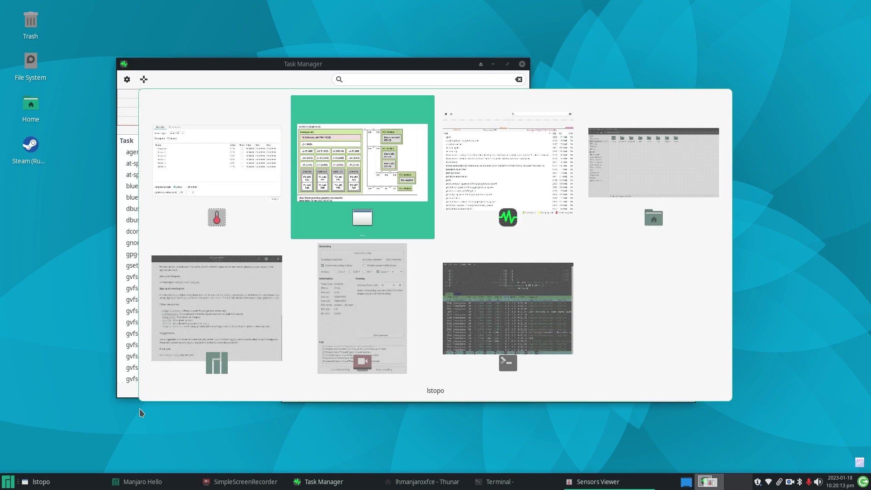
key("alt+Tab")
key("alt+Tab")
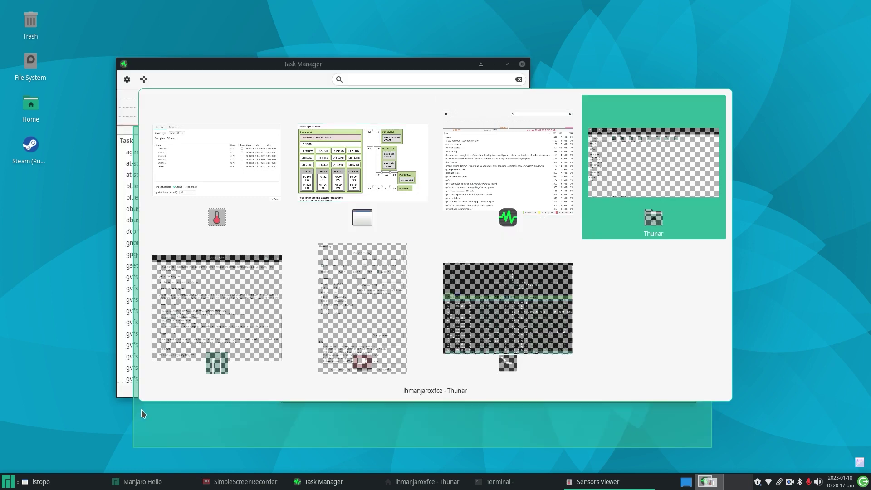
key("alt+Tab")
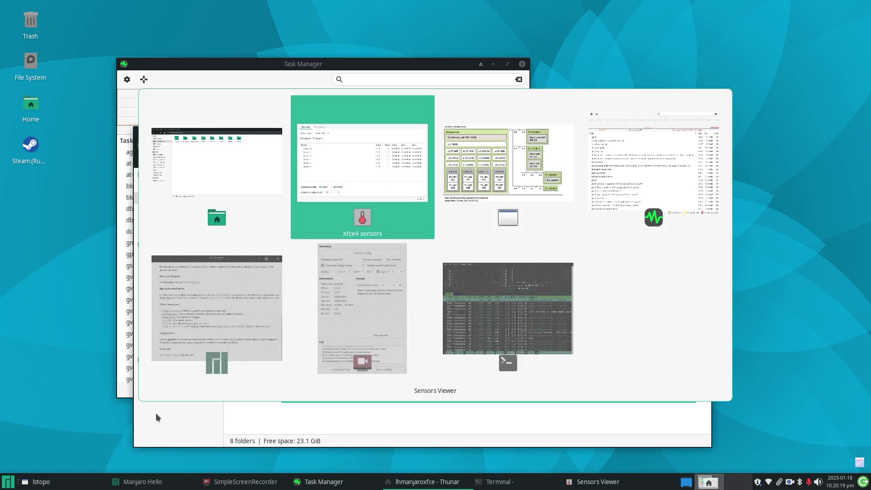
key("alt+Tab")
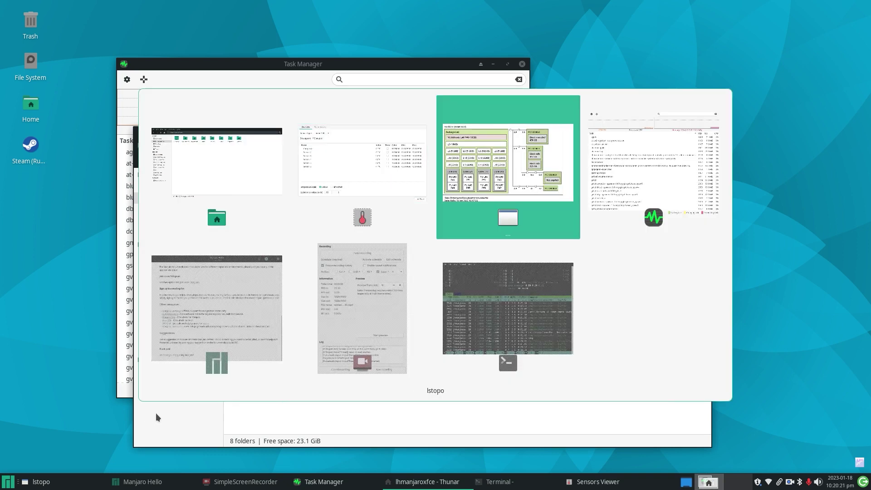
key("alt+Tab")
key("alt+Tab")
key("alt+Tab")
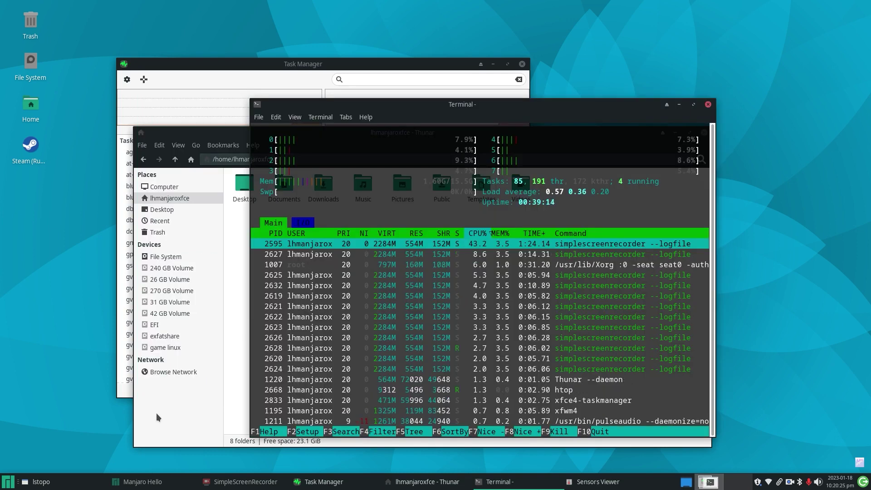
Minimise the Terminal, Thunar, Sensors Viewer, Task Manager and lstopo windows to clear the desktop
left_click(678, 105)
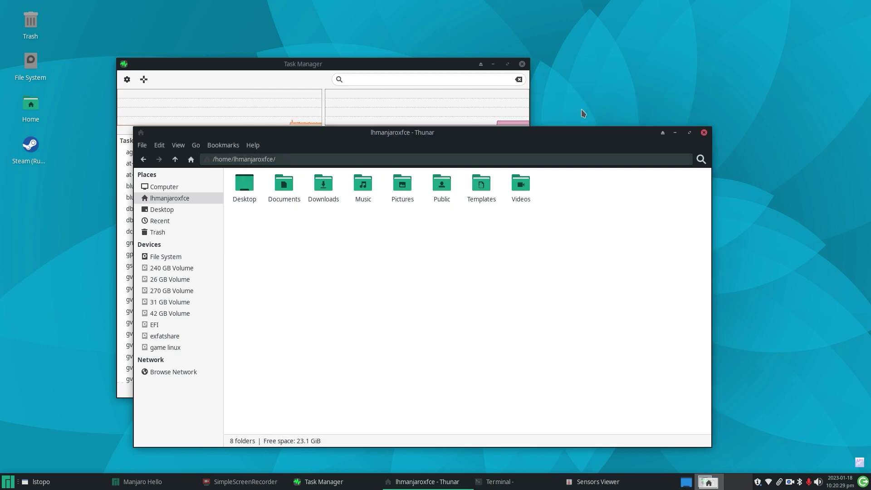
left_click(675, 132)
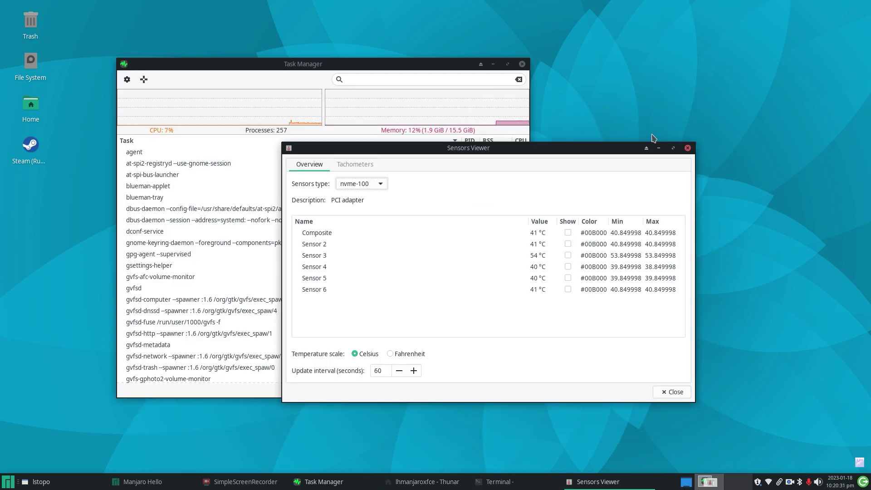
left_click(658, 148)
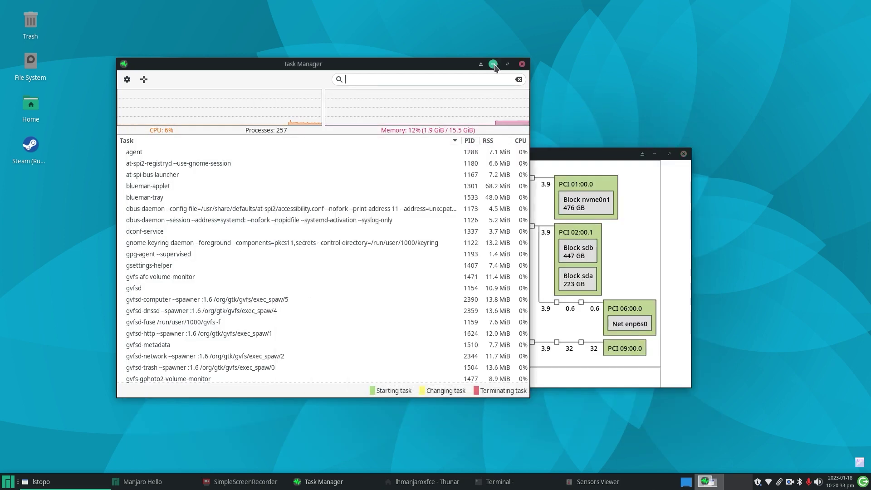
left_click(493, 65)
left_click(654, 154)
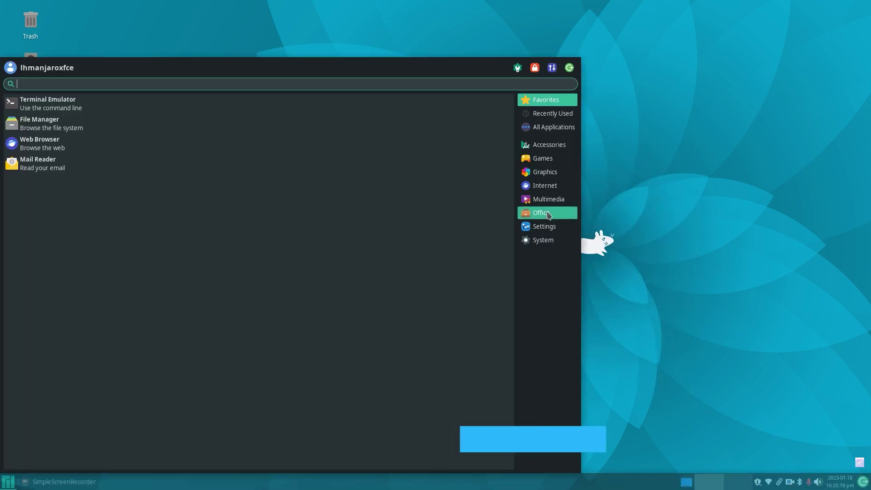
Launch ONLYOFFICE Desktop Editors from the Office applications
left_click(548, 214)
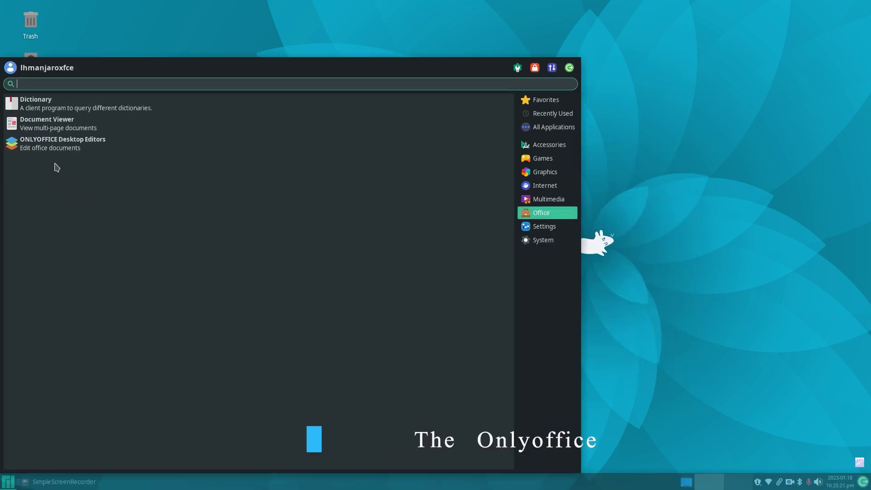
left_click(48, 148)
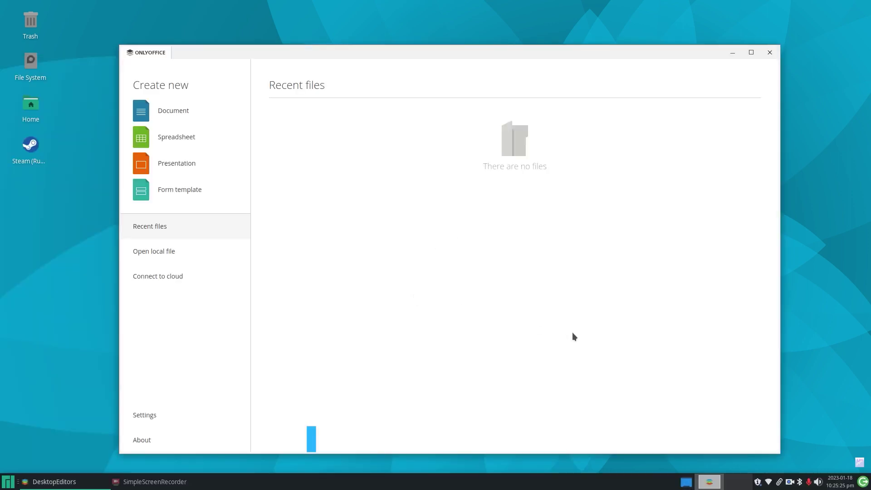
Check the dialog for opening a local file, cancel it, and view the cloud connection options
left_click(197, 253)
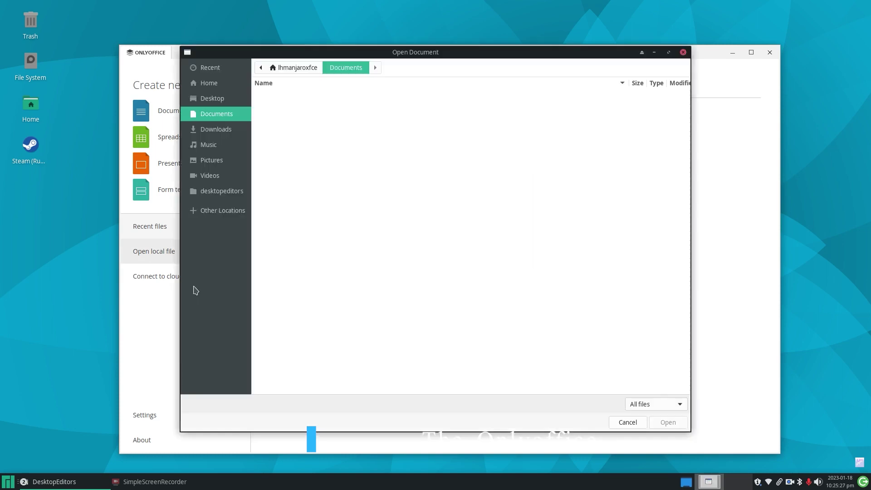
left_click(627, 422)
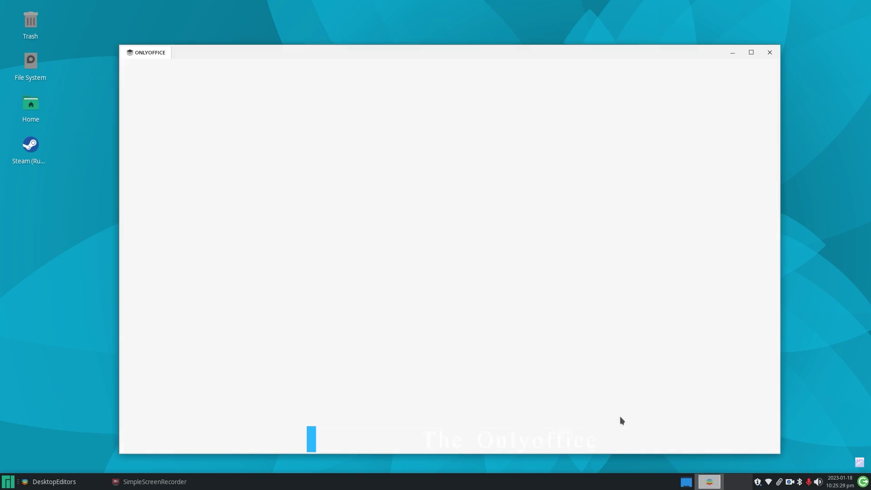
left_click(148, 281)
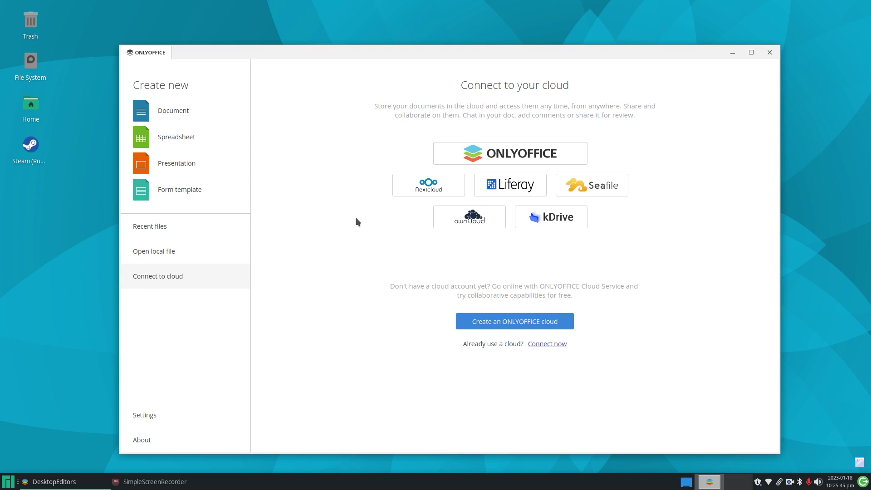
Create a blank text document, and view the About and Settings pages of the ONLYOFFICE start page
left_click(181, 117)
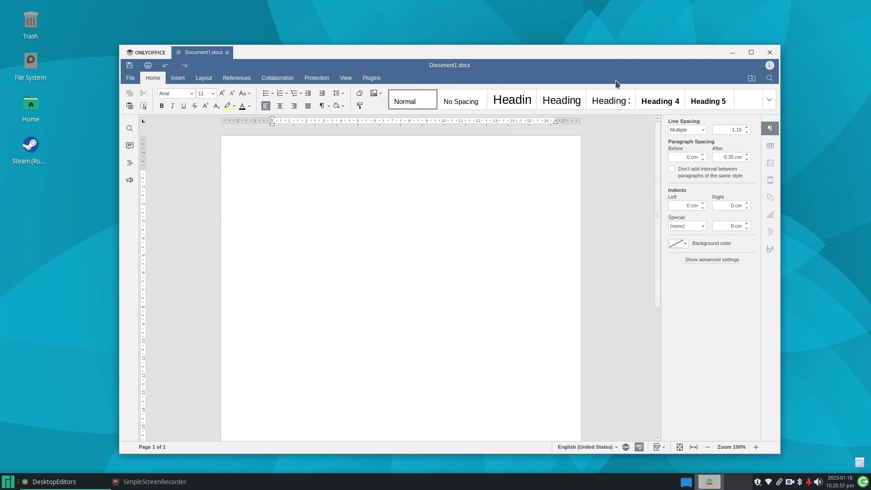
left_click(153, 54)
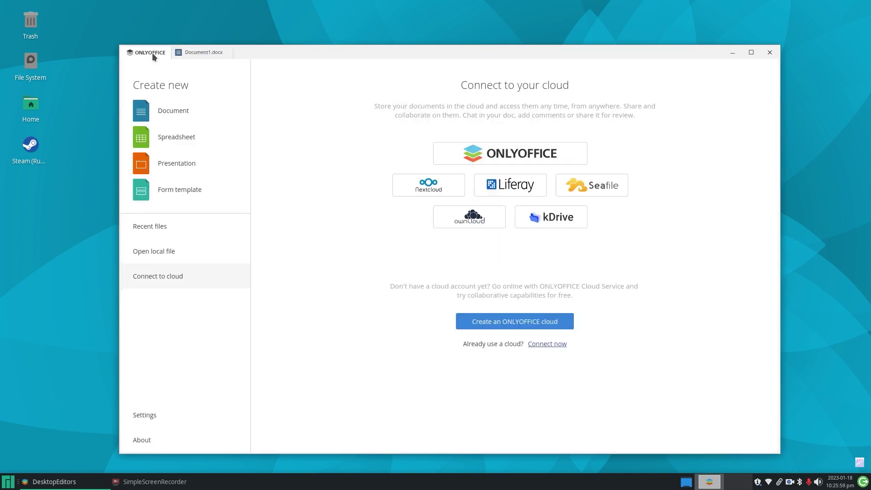
left_click(142, 444)
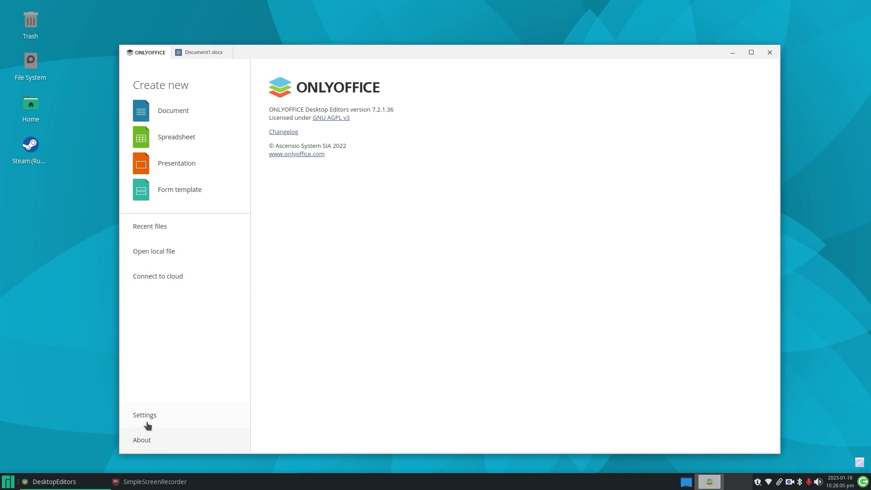
left_click(148, 421)
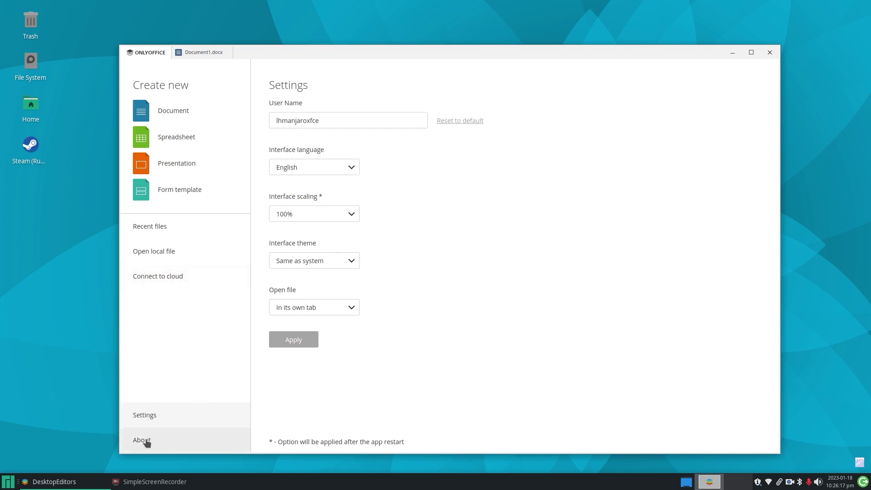
Create a second blank text document and close it again
left_click(175, 116)
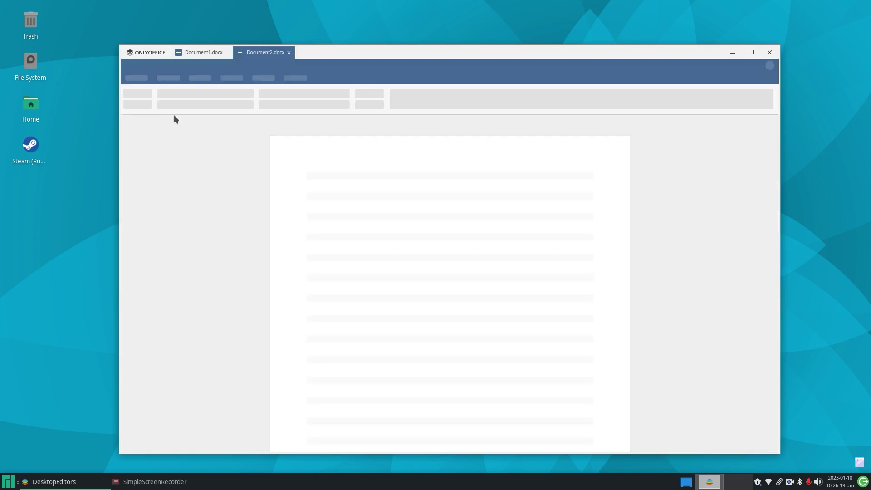
left_click(288, 52)
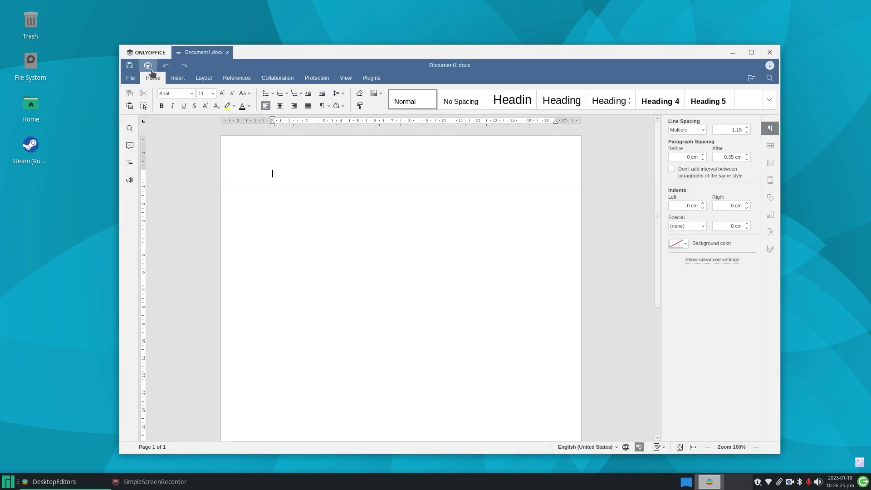
Create a blank spreadsheet, a blank presentation and a form template from the ONLYOFFICE start page
left_click(148, 53)
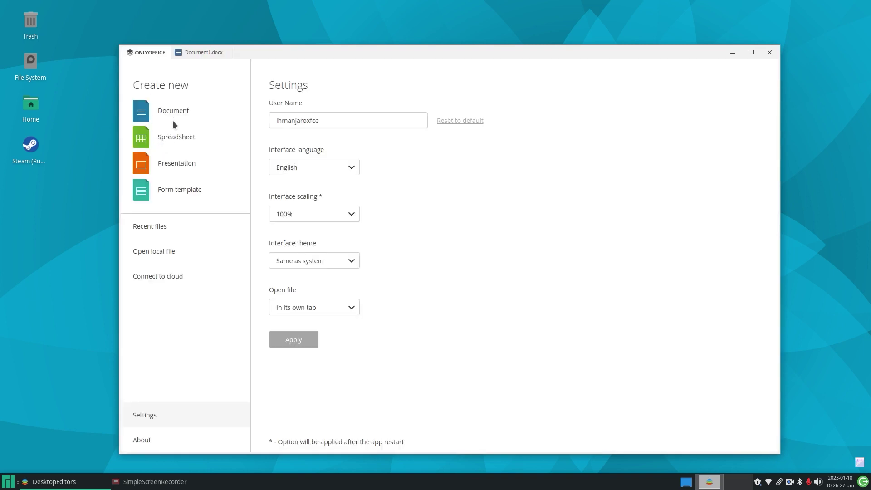
left_click(171, 141)
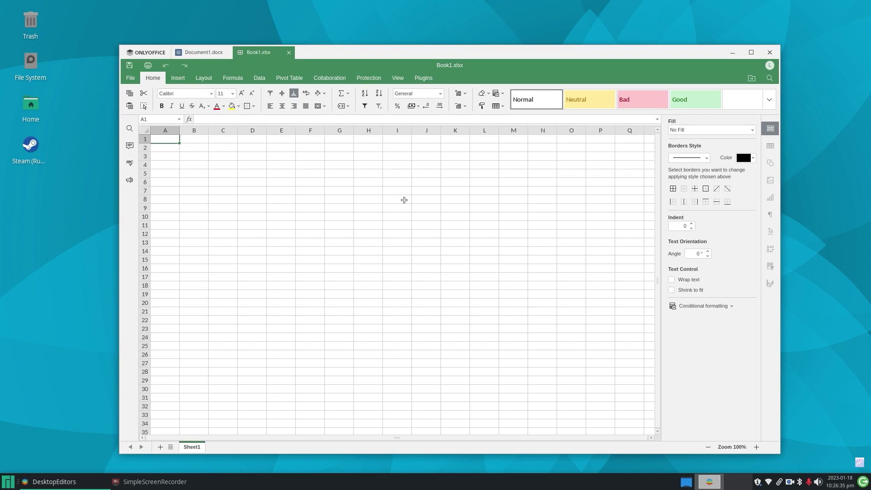
left_click(150, 56)
left_click(181, 169)
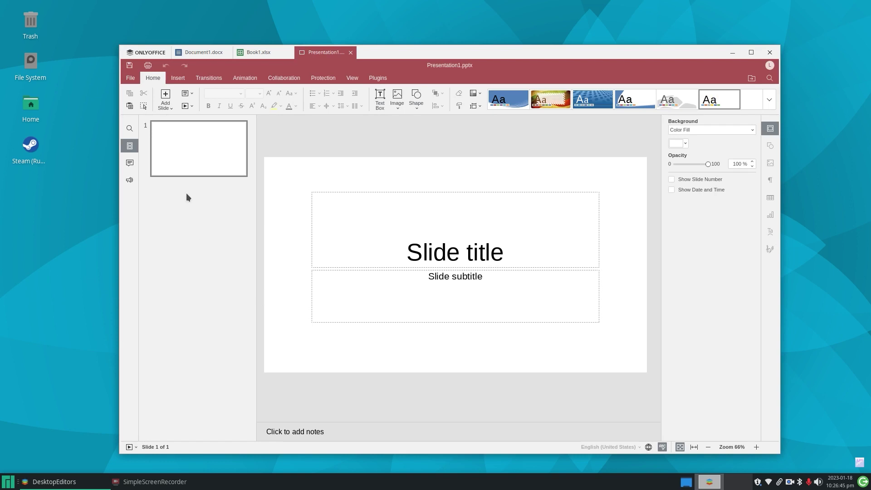
left_click(160, 54)
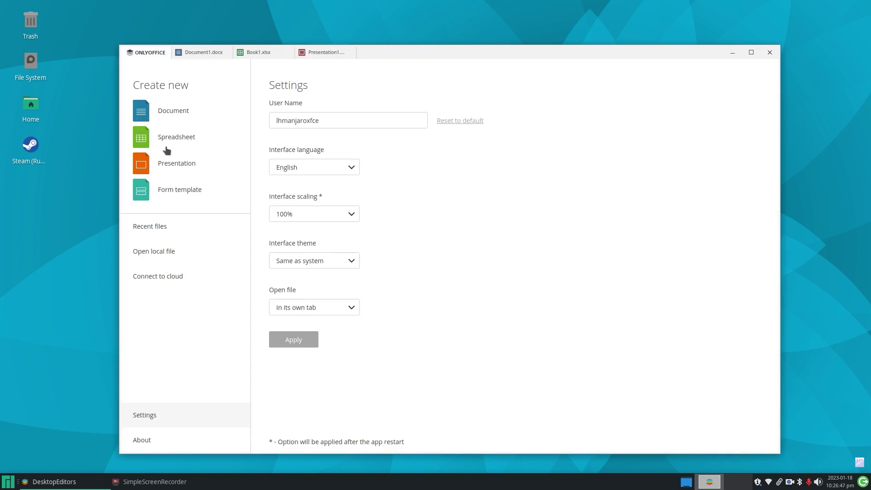
left_click(180, 192)
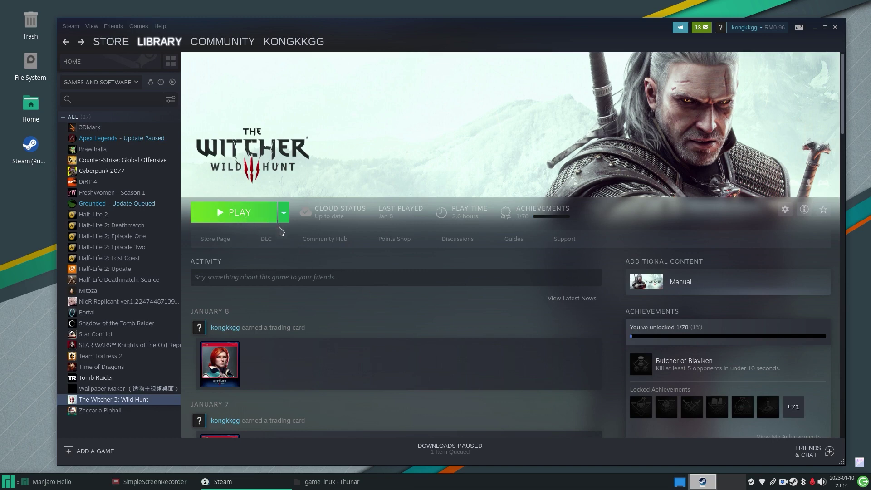
Launch The Witcher 3: Wild Hunt from the Steam library through its game launcher, and skip the intro cutscene
left_click(261, 220)
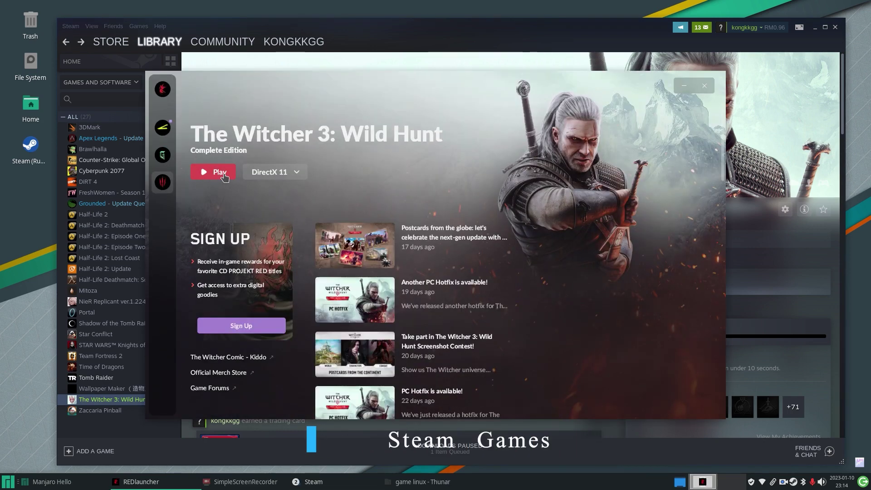
left_click(224, 177)
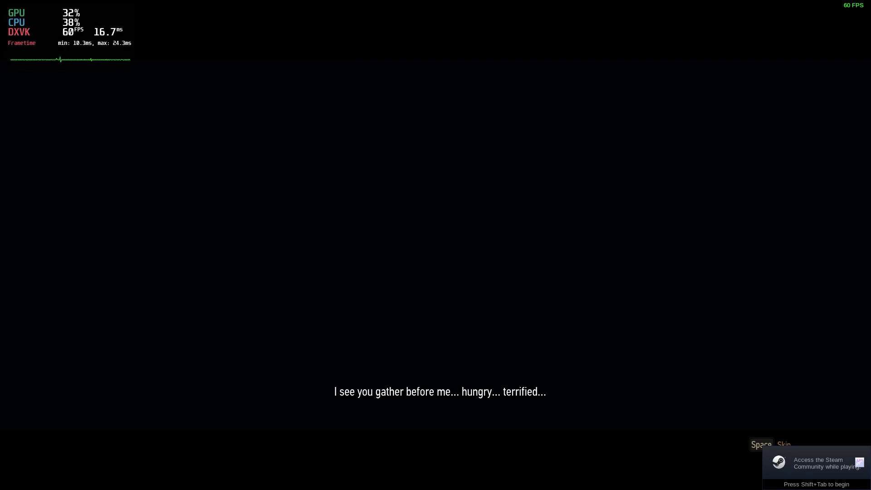
key("space")
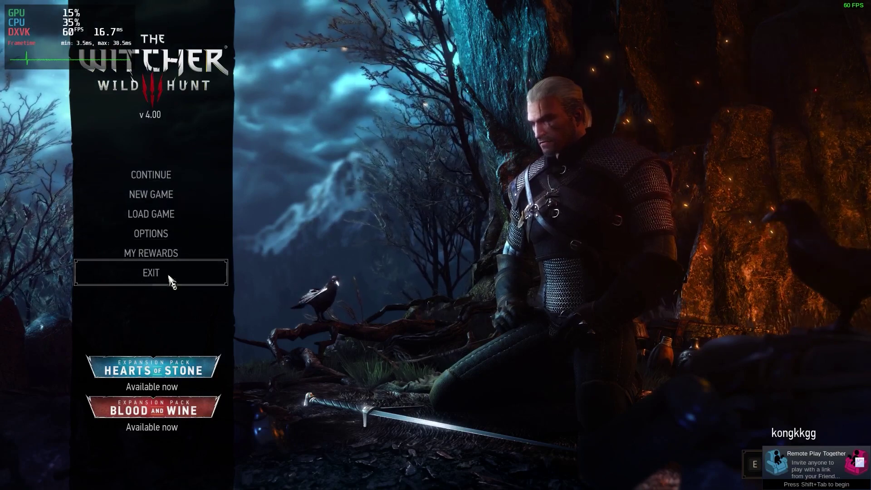
Open the Graphics page of the game's video options
left_click(169, 235)
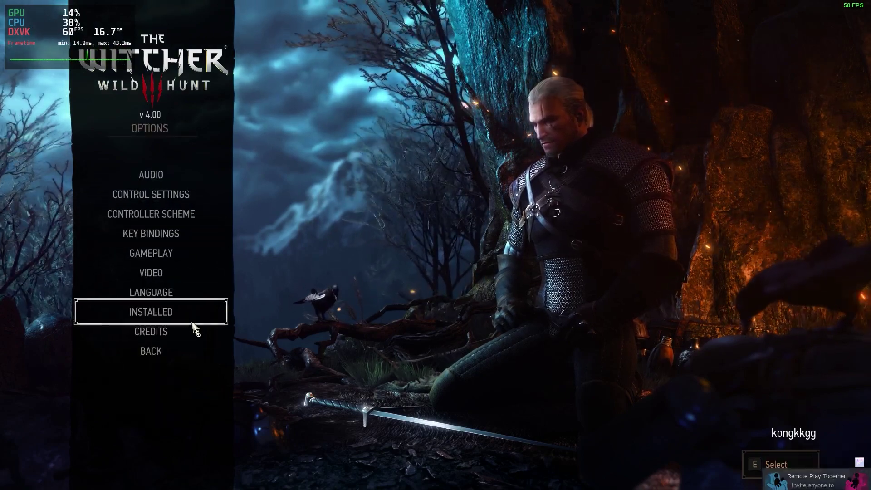
left_click(160, 279)
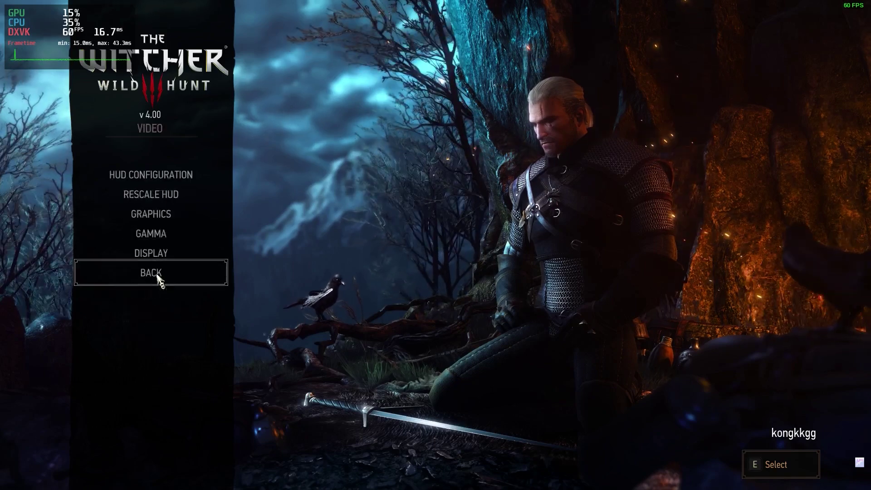
left_click(164, 214)
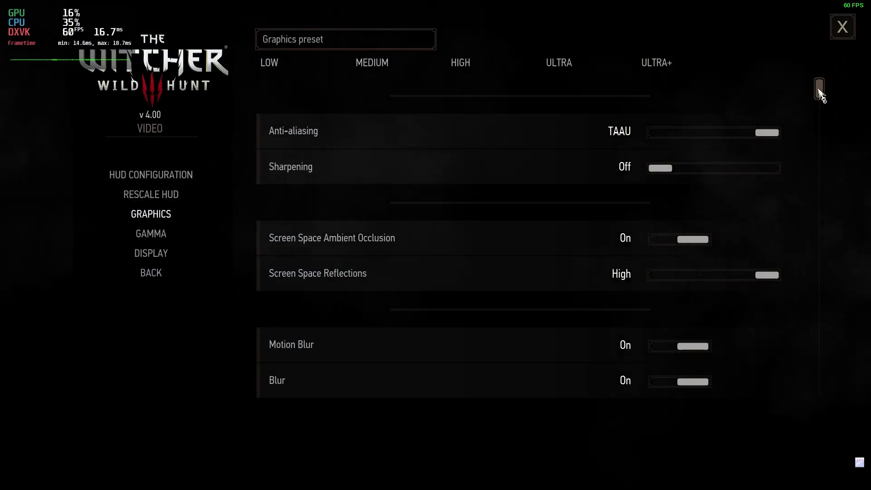
Examine the full list of graphics settings, from texture and detail quality through NVIDIA HairWorks and post-processing effects to anti-aliasing
scroll(499, 393, "down", 10)
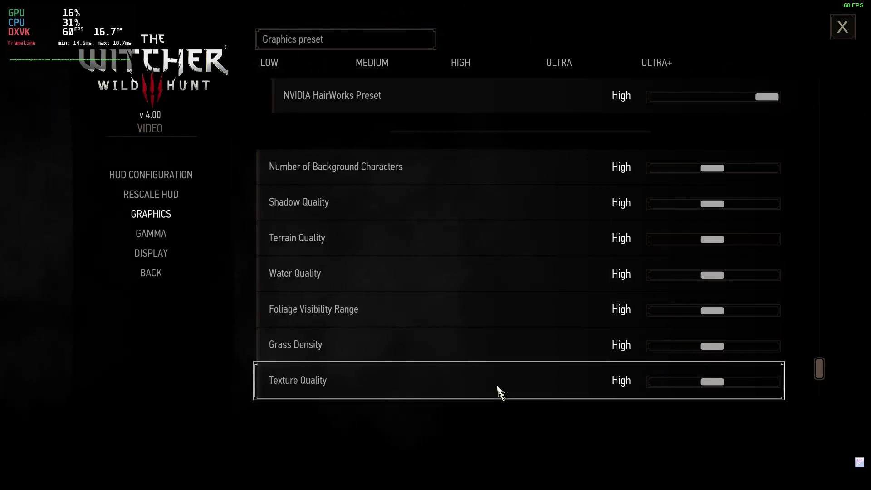
scroll(499, 393, "down", 1)
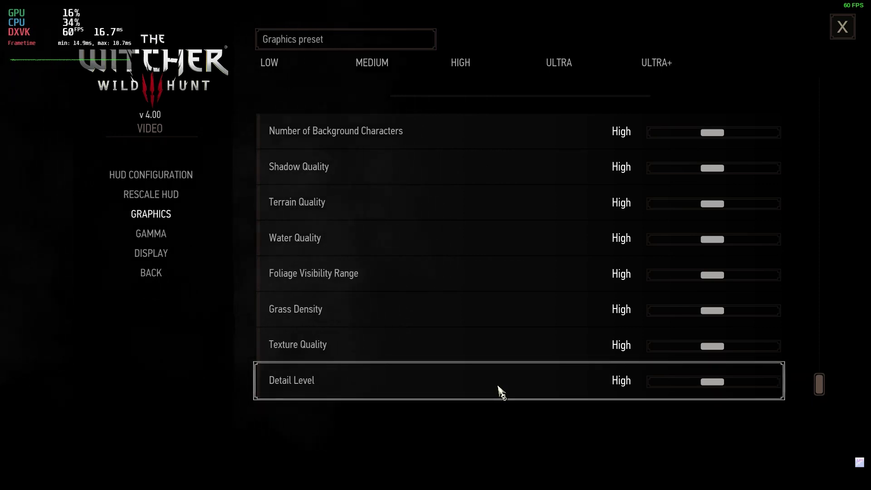
scroll(499, 391, "up", 2)
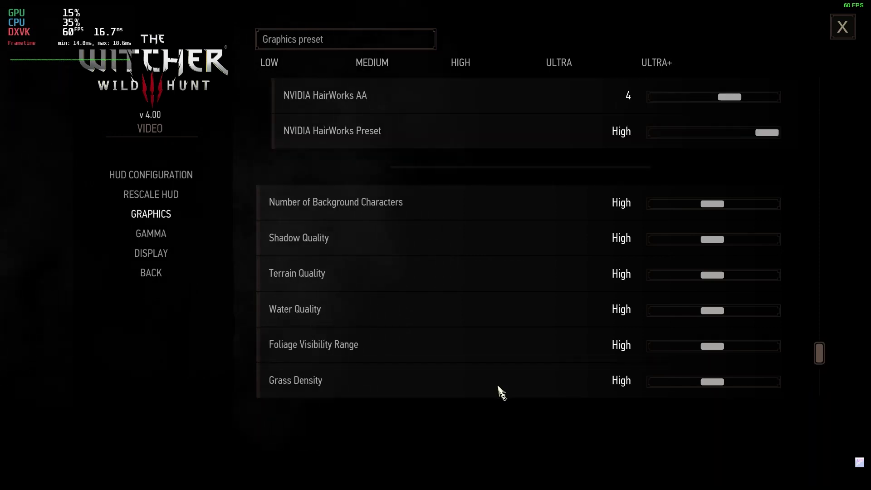
scroll(499, 391, "up", 2)
scroll(501, 393, "up", 1)
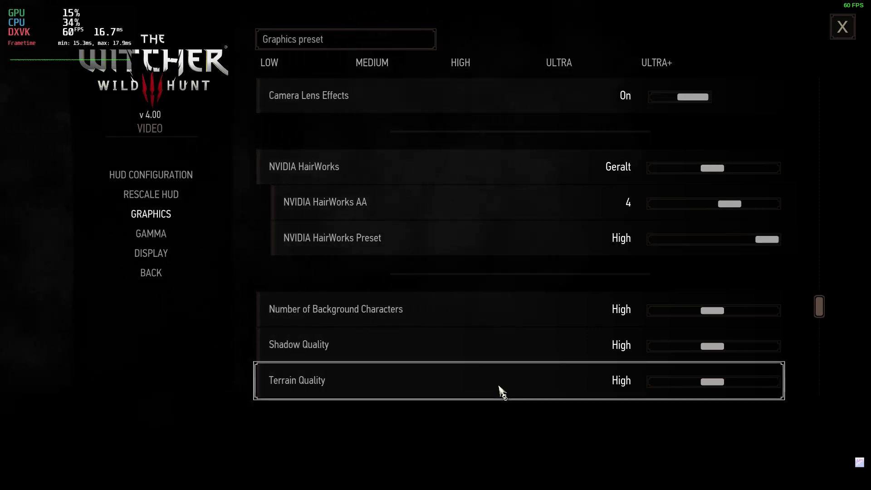
scroll(501, 393, "up", 2)
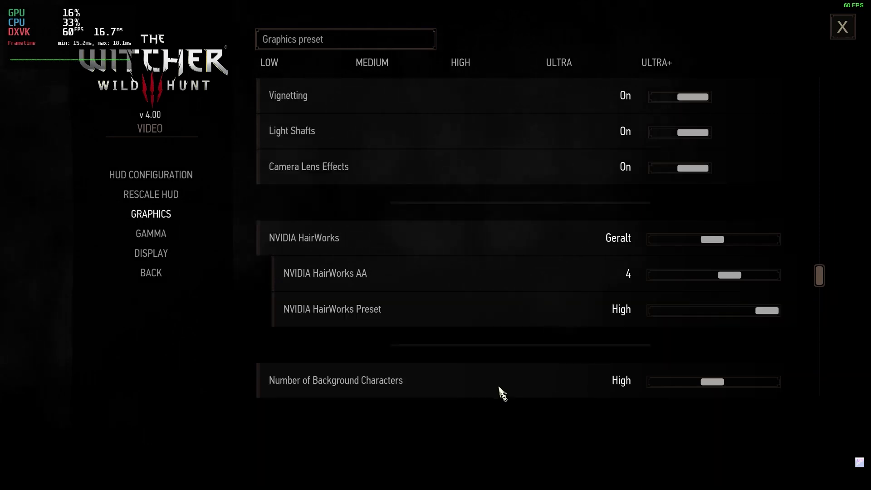
scroll(502, 393, "up", 2)
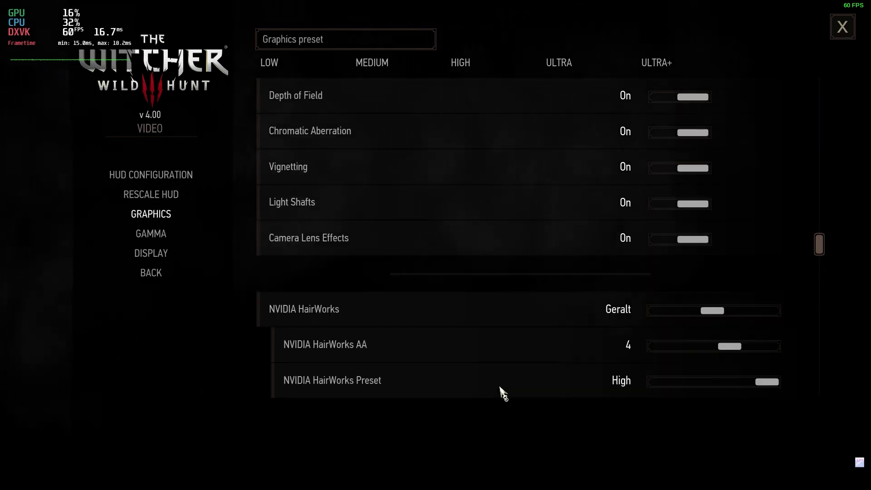
scroll(502, 393, "up", 3)
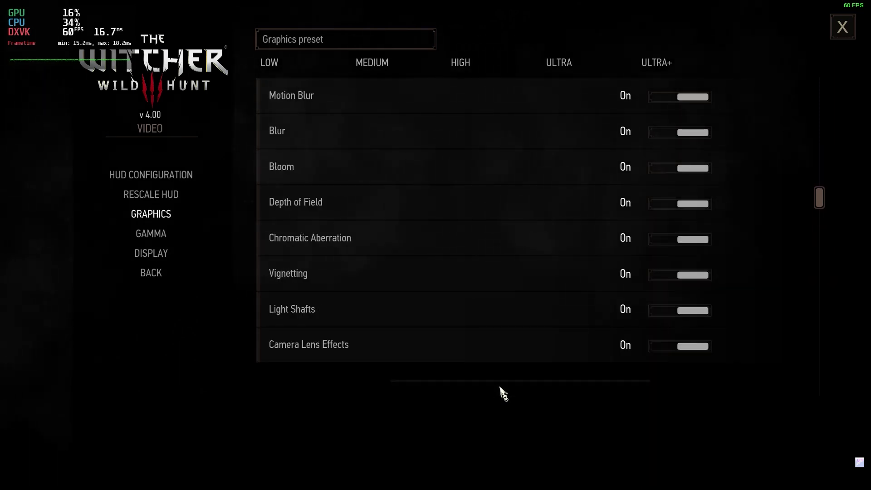
scroll(503, 393, "up", 5)
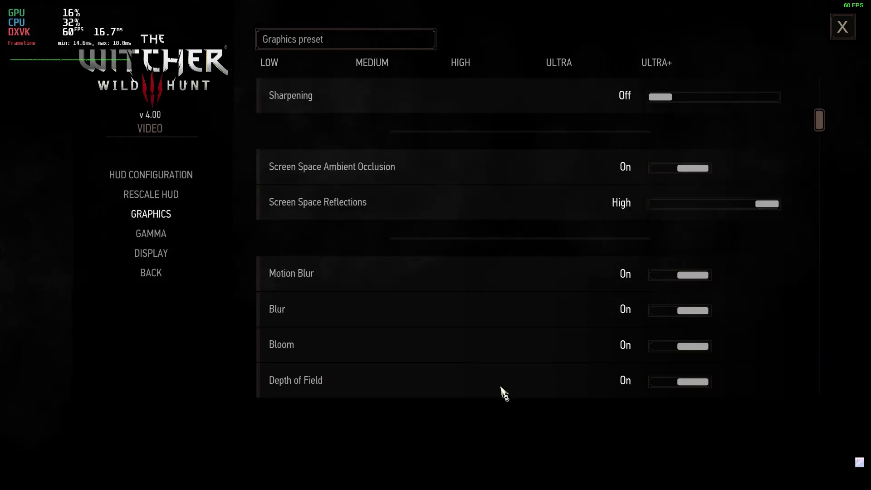
scroll(503, 393, "up", 2)
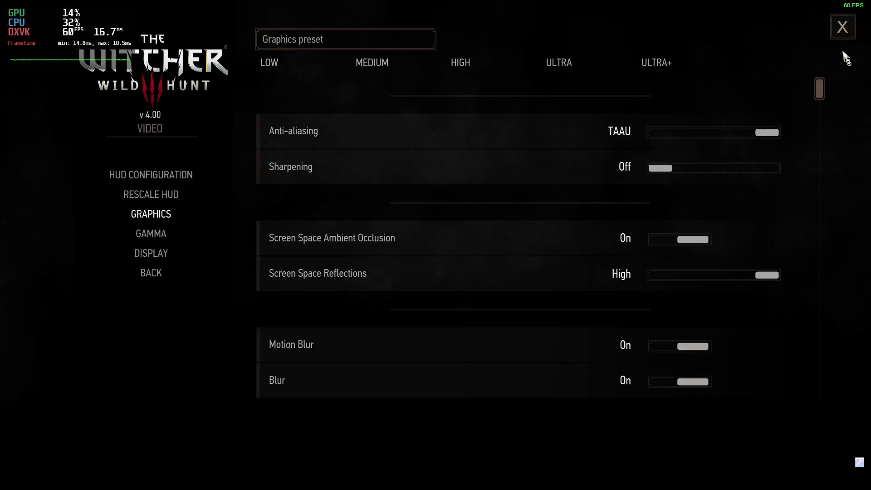
Try FXAA and a lower anti-aliasing level, and return the anti-aliasing setting to TAAU
left_click_drag(739, 132, 720, 136)
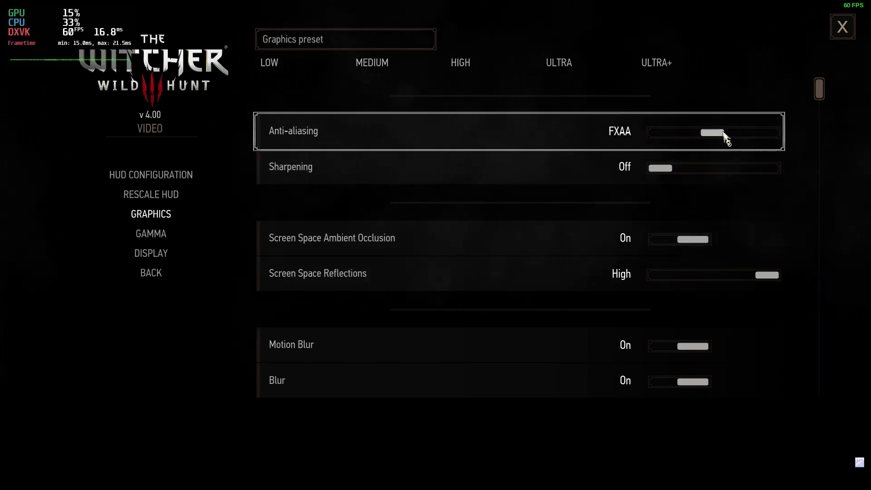
left_click(678, 135)
left_click(759, 135)
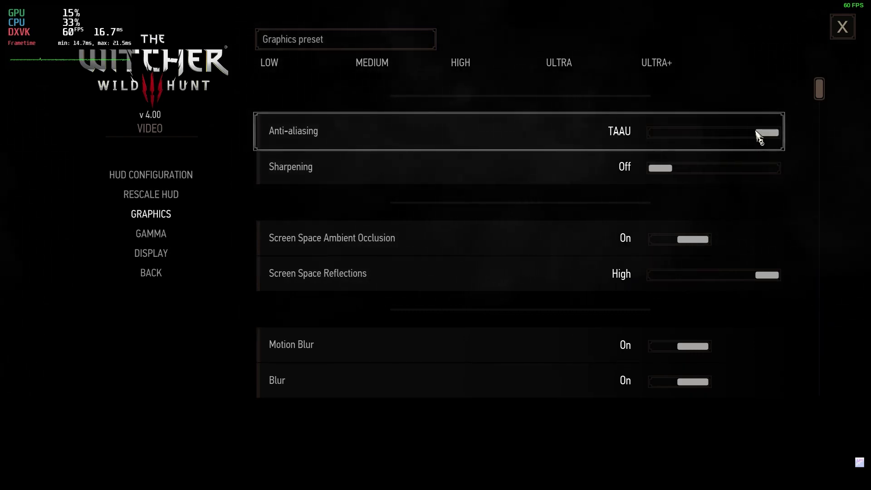